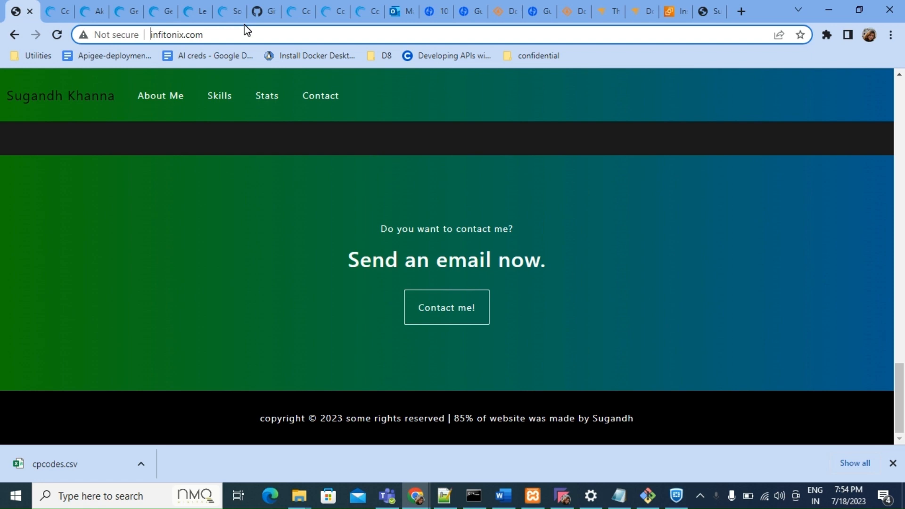
- Check the connection security information for infitonix.com and reload the page
{"action": "left_click", "coordinate": [241, 34]}
{"action": "left_click", "coordinate": [111, 34]}
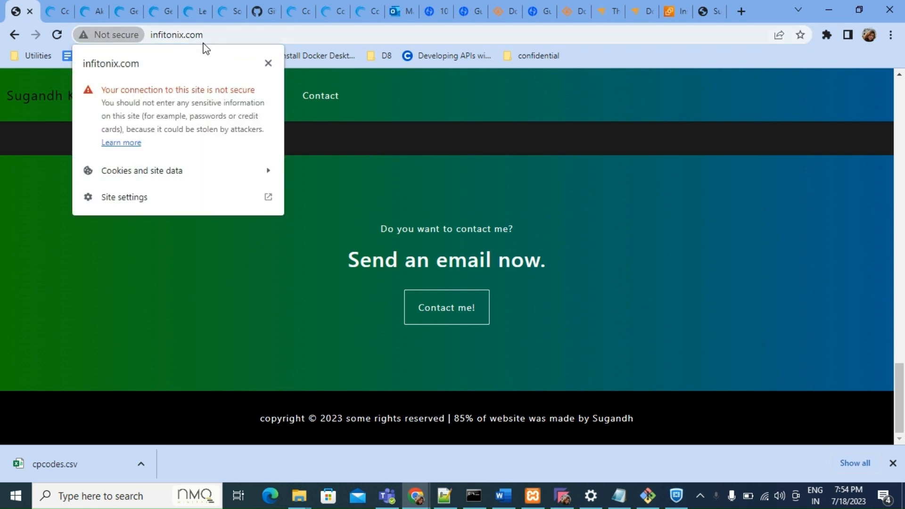
{"action": "left_click", "coordinate": [222, 35]}
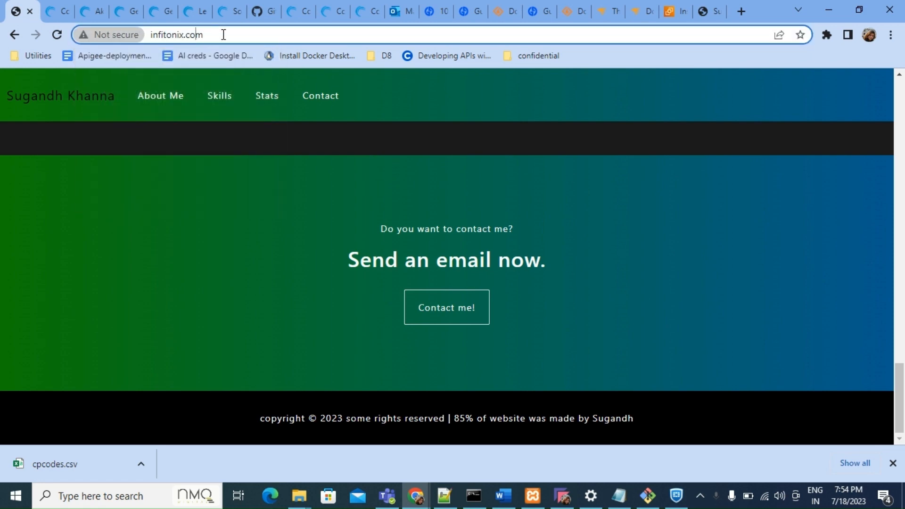
{"action": "left_click", "coordinate": [56, 35]}
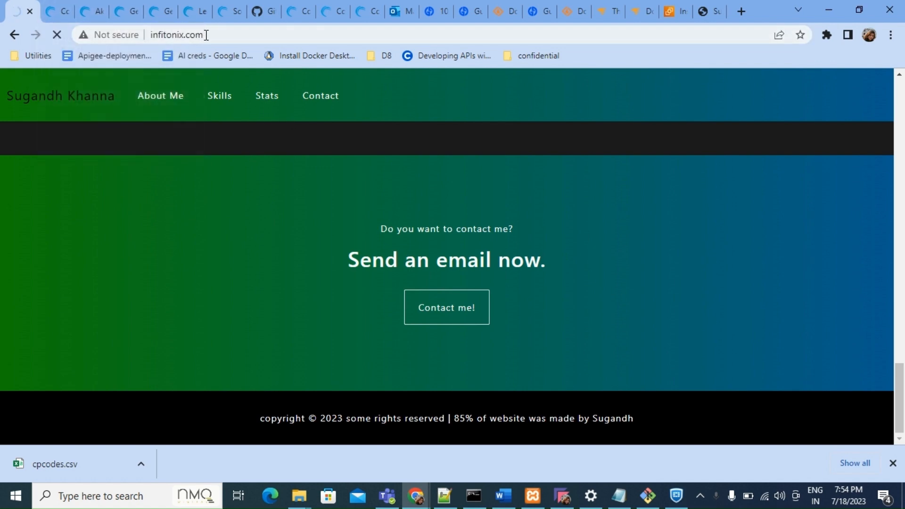
{"action": "left_click", "coordinate": [141, 35]}
{"action": "left_click", "coordinate": [155, 35]}
{"action": "key", "text": "Home"}
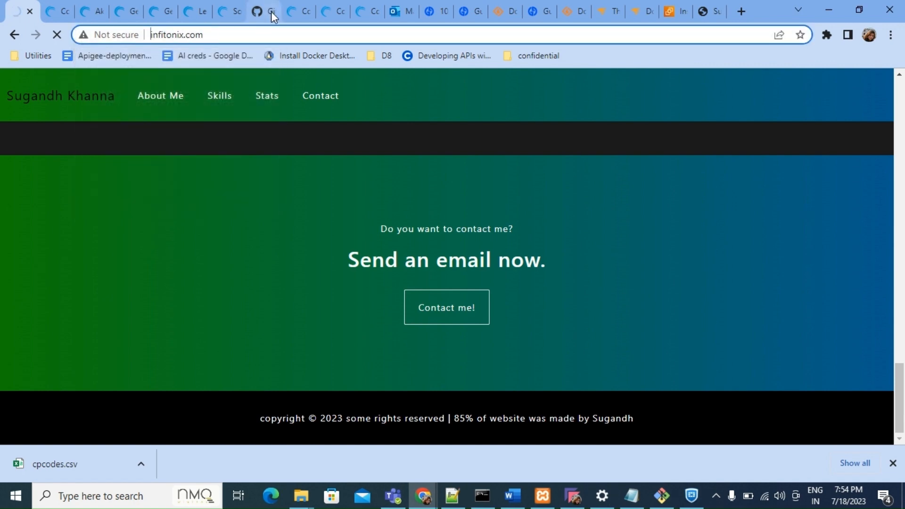
{"action": "type", "text": "http"}
{"action": "type", "text": "s://"}
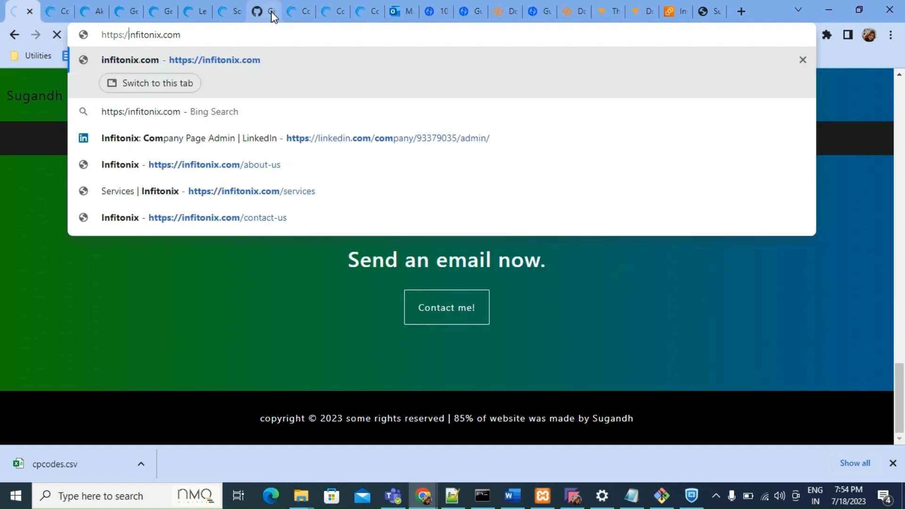
{"action": "key", "text": "Return"}
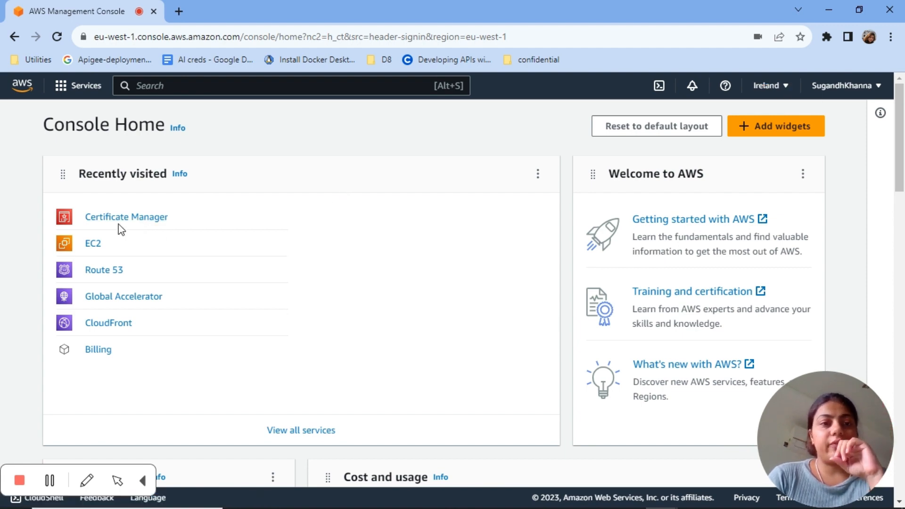
- Open the EC2 service and list its running instances
{"action": "left_click", "coordinate": [93, 243]}
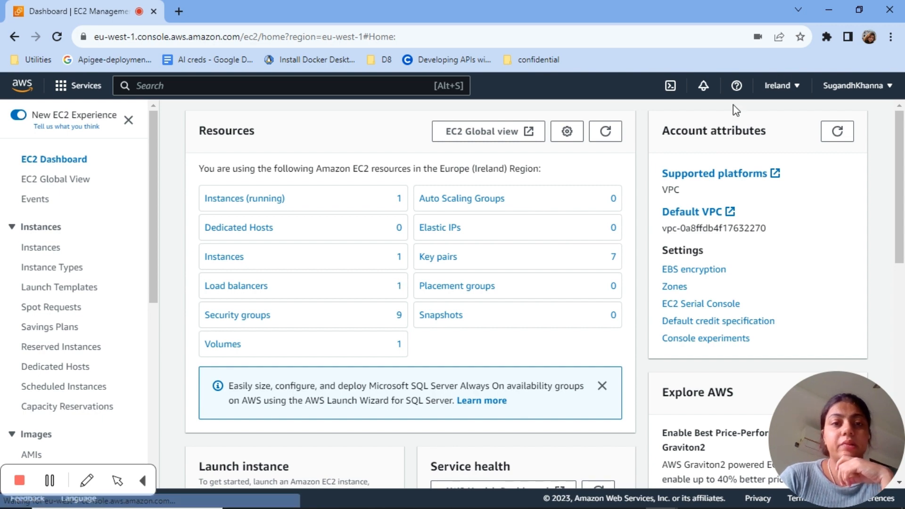
{"action": "left_click", "coordinate": [239, 203]}
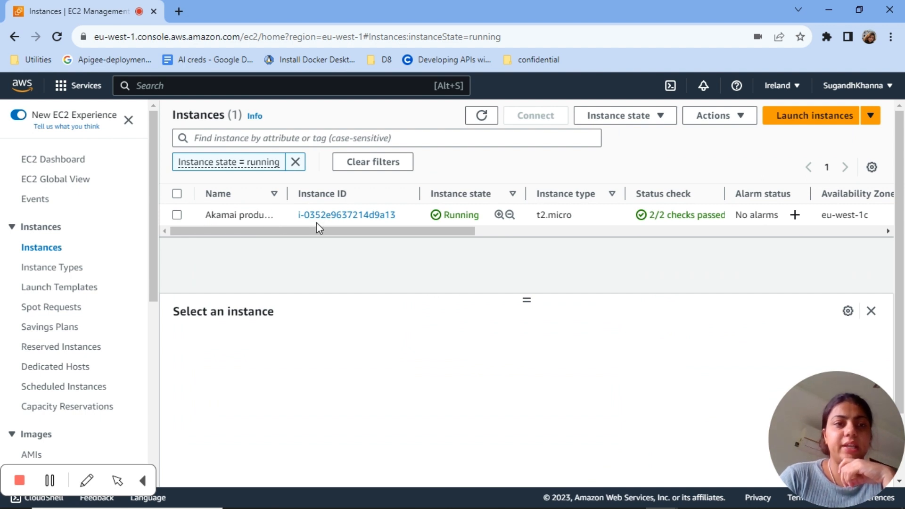
- Search the AWS services for "certif" and open Certificate Manager
{"action": "left_click", "coordinate": [206, 89]}
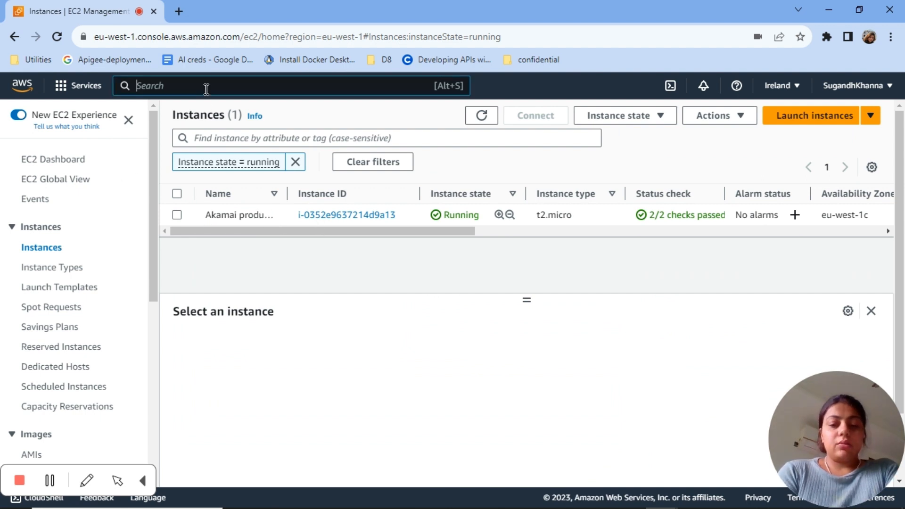
{"action": "type", "text": "kama"}
{"action": "key", "text": "BackSpace"}
{"action": "key", "text": "BackSpace"}
{"action": "key", "text": "BackSpace"}
{"action": "key", "text": "BackSpace"}
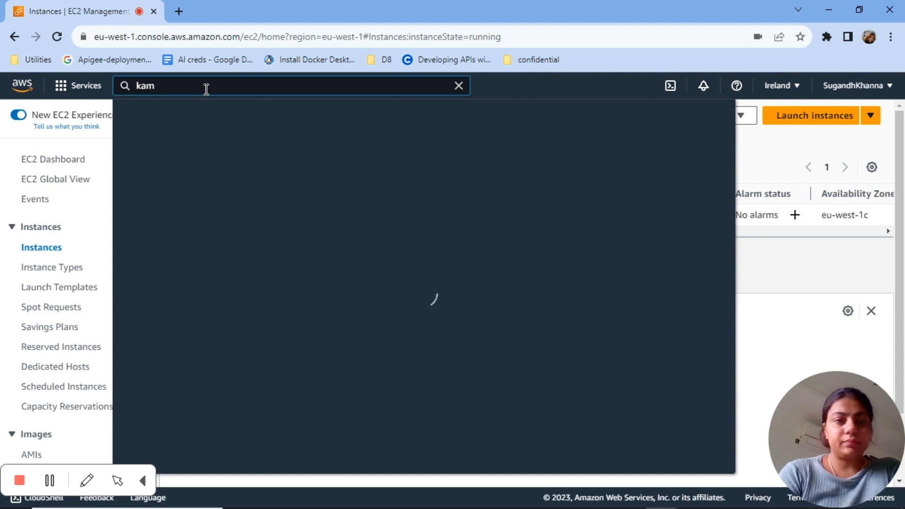
{"action": "type", "text": "certif"}
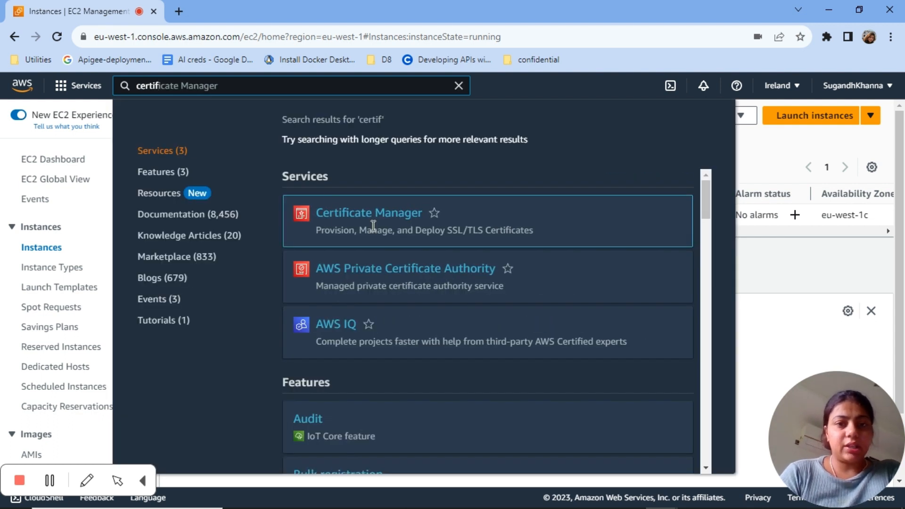
{"action": "left_click", "coordinate": [360, 220]}
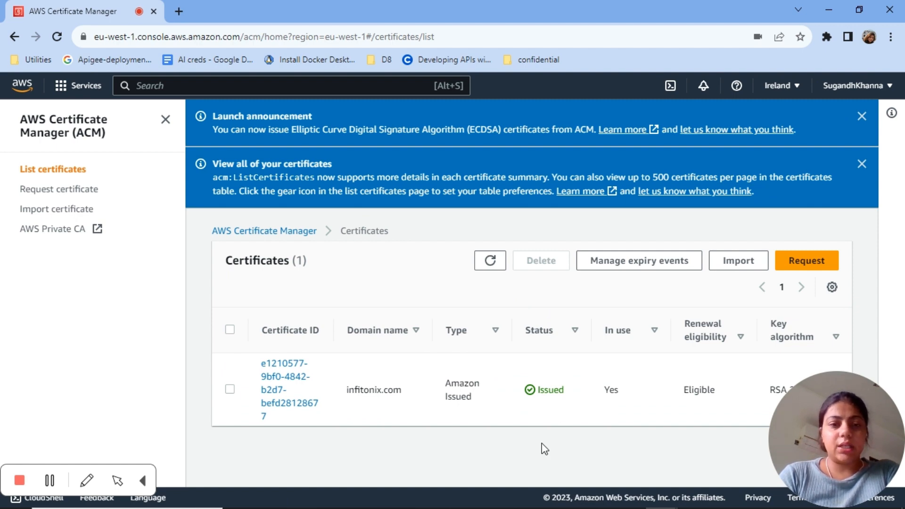
- Start a public certificate request with infitonix.com as the fully qualified domain name
{"action": "left_click", "coordinate": [805, 264]}
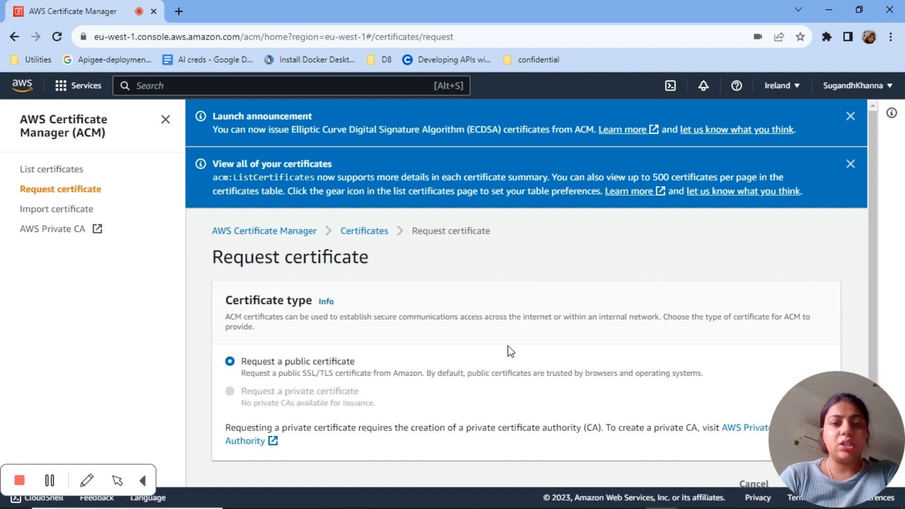
{"action": "scroll", "coordinate": [417, 354], "scroll_direction": "down", "scroll_amount": 1}
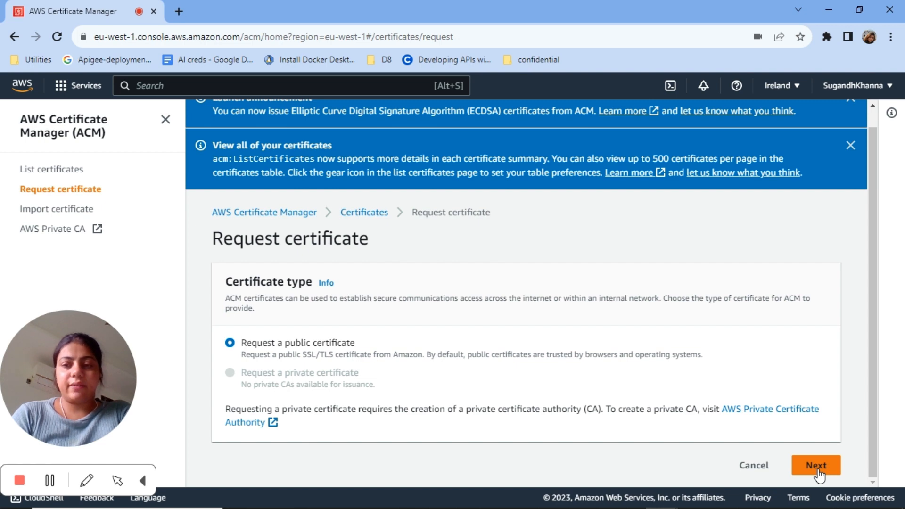
{"action": "left_click", "coordinate": [816, 465]}
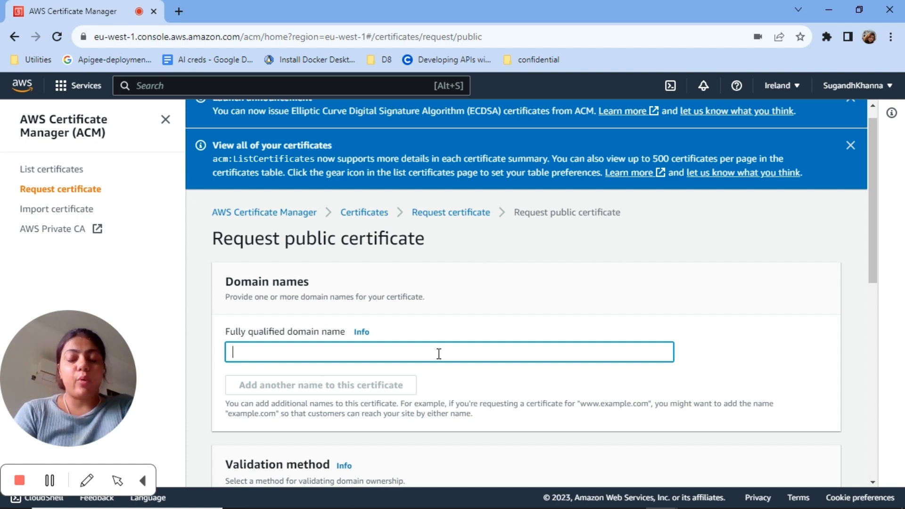
{"action": "type", "text": "in"}
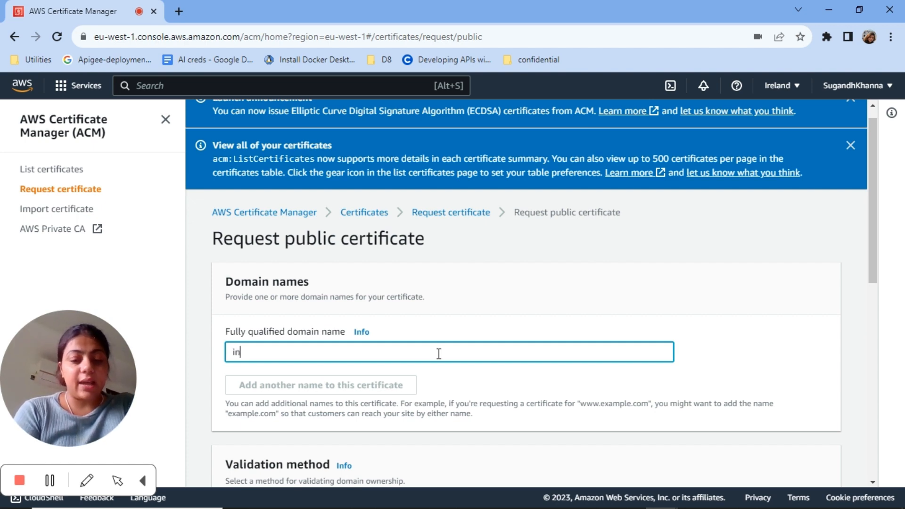
{"action": "type", "text": "fitonix.com"}
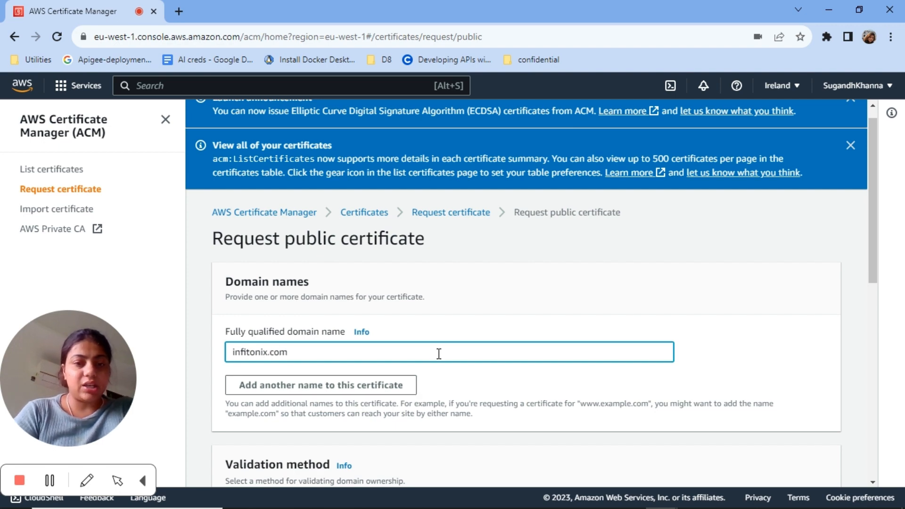
- Add the wildcard name *.infitonix.com to the certificate request as a second domain
{"action": "left_click", "coordinate": [325, 385]}
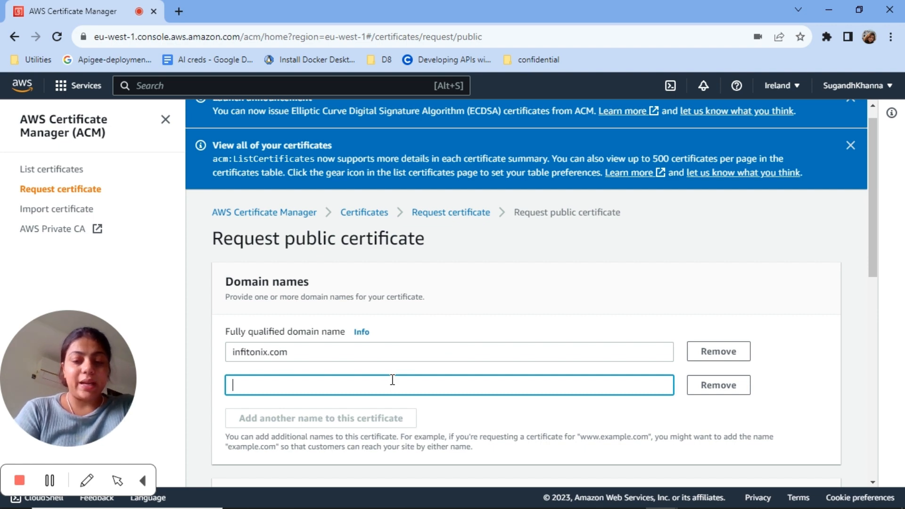
{"action": "type", "text": ".*"}
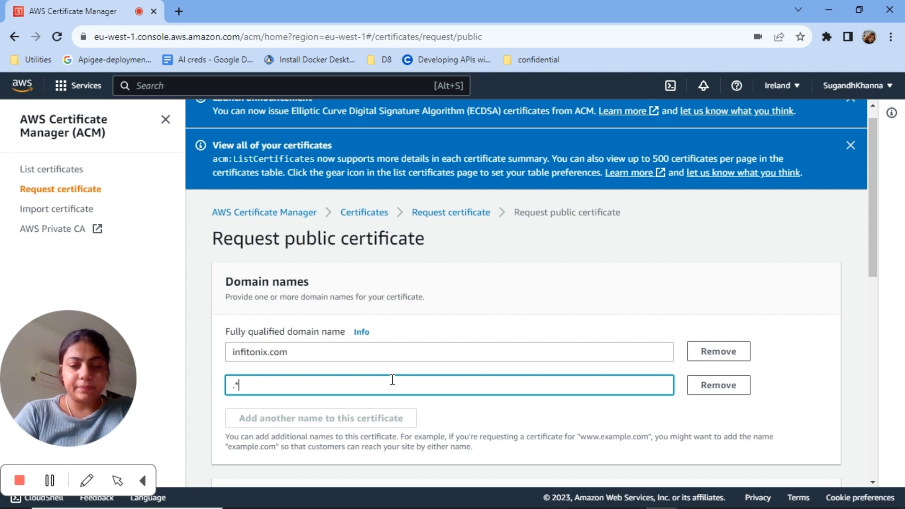
{"action": "key", "text": "BackSpace"}
{"action": "key", "text": "BackSpace"}
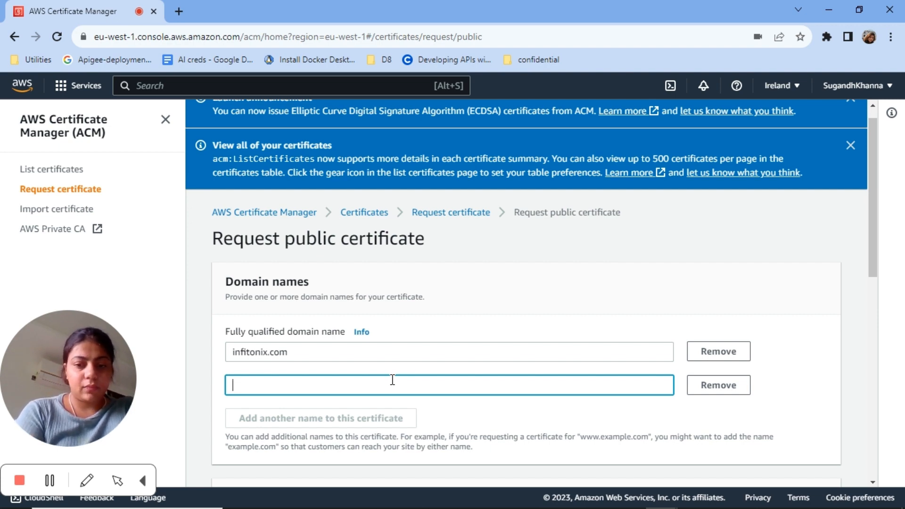
{"action": "type", "text": "*"}
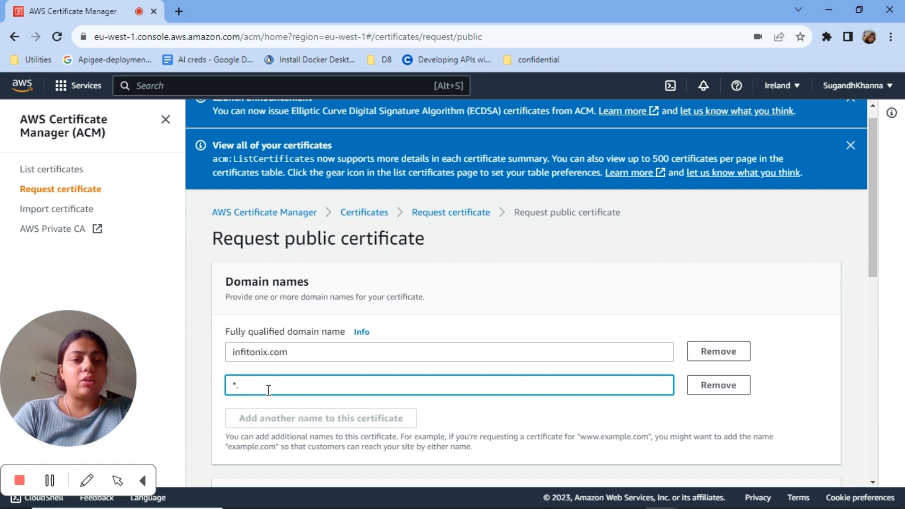
{"action": "type", "text": "i"}
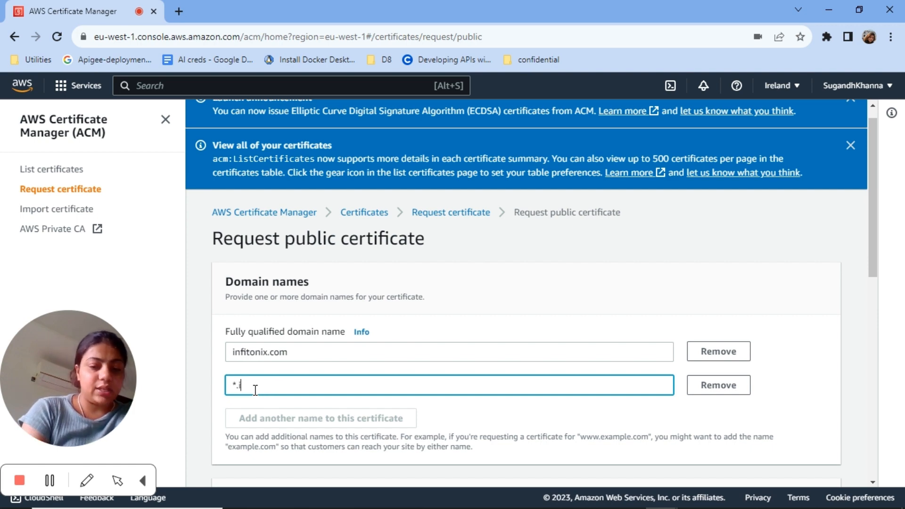
{"action": "type", "text": "nfitonix.com"}
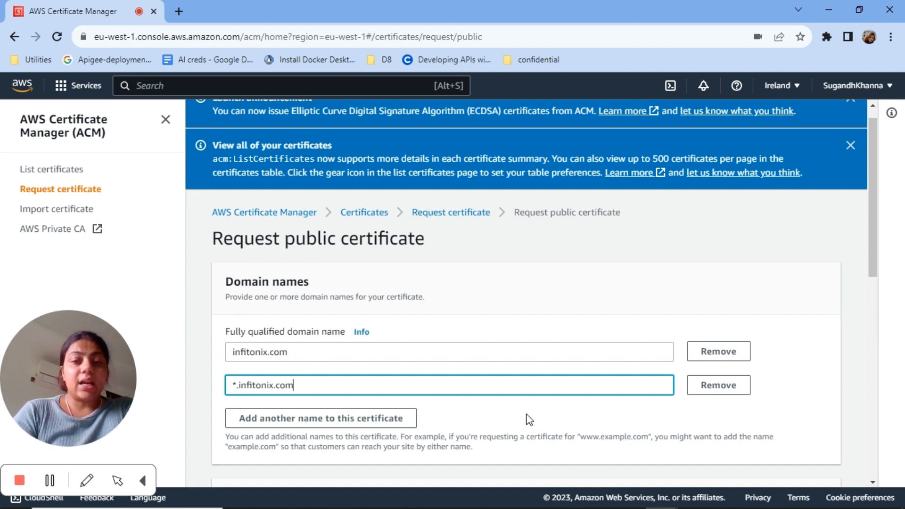
- Submit the certificate request with DNS validation, the RSA 2048 key algorithm and no tags
{"action": "scroll", "coordinate": [529, 419], "scroll_direction": "down", "scroll_amount": 5}
{"action": "scroll", "coordinate": [529, 419], "scroll_direction": "up", "scroll_amount": 5}
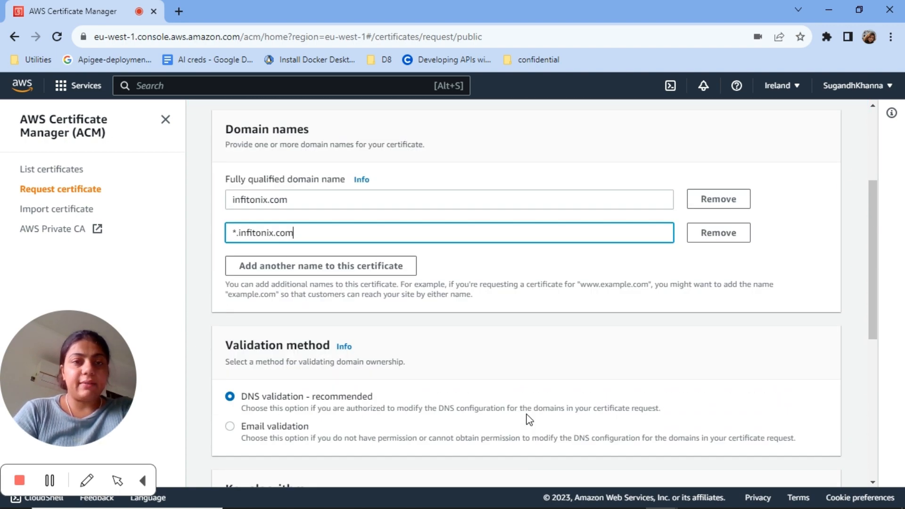
{"action": "scroll", "coordinate": [529, 419], "scroll_direction": "down", "scroll_amount": 5}
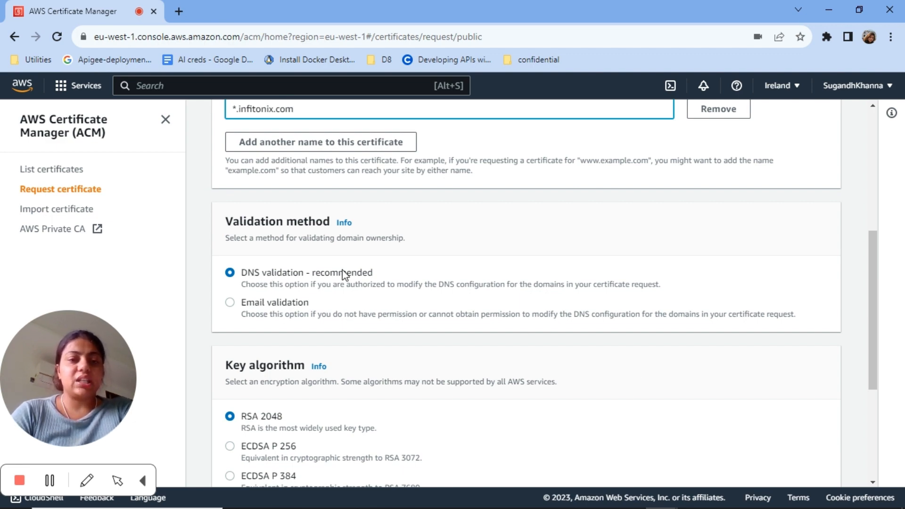
{"action": "scroll", "coordinate": [646, 394], "scroll_direction": "down", "scroll_amount": 3}
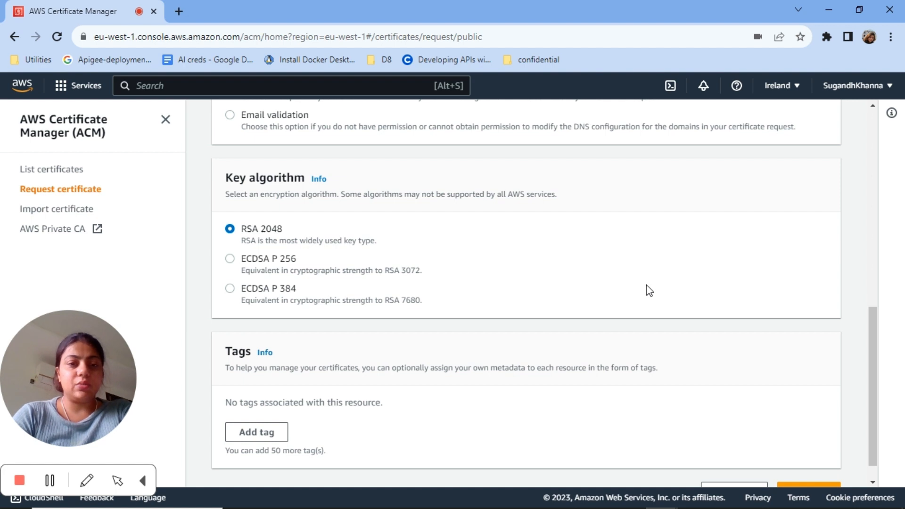
{"action": "scroll", "coordinate": [646, 285], "scroll_direction": "down", "scroll_amount": 1}
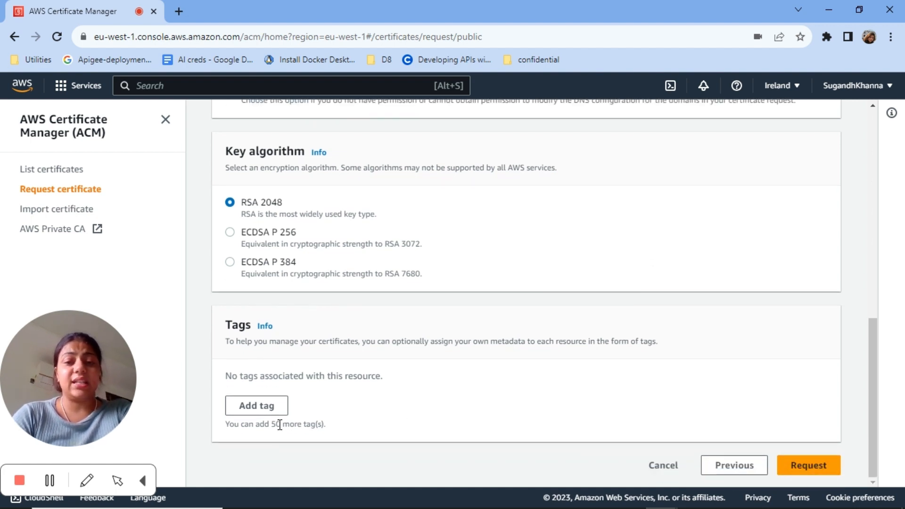
{"action": "left_click", "coordinate": [804, 470]}
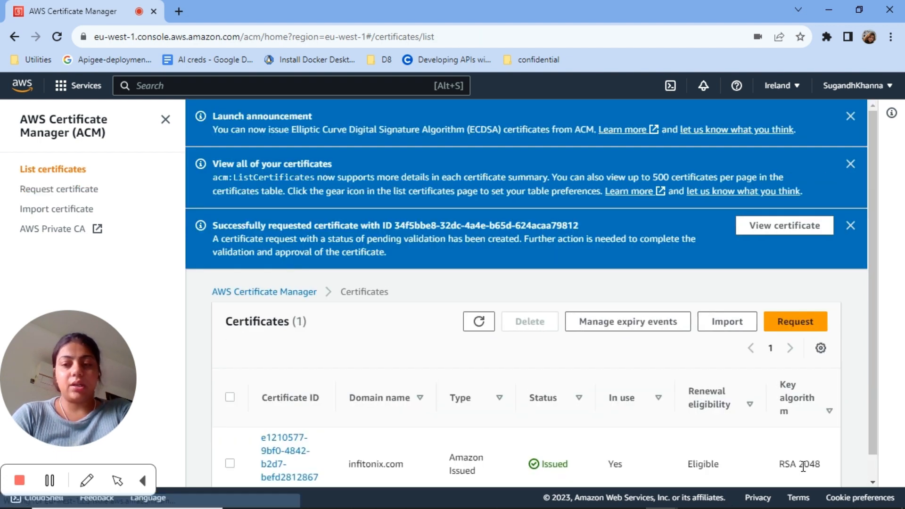
- Reload the certificates list and check the status of the newly requested infitonix.com certificate
{"action": "scroll", "coordinate": [495, 381], "scroll_direction": "down", "scroll_amount": 1}
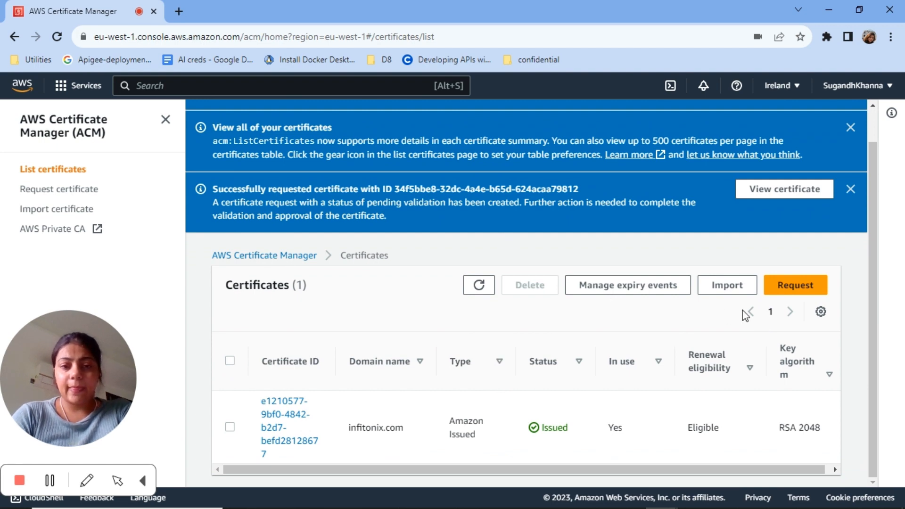
{"action": "left_click", "coordinate": [56, 36]}
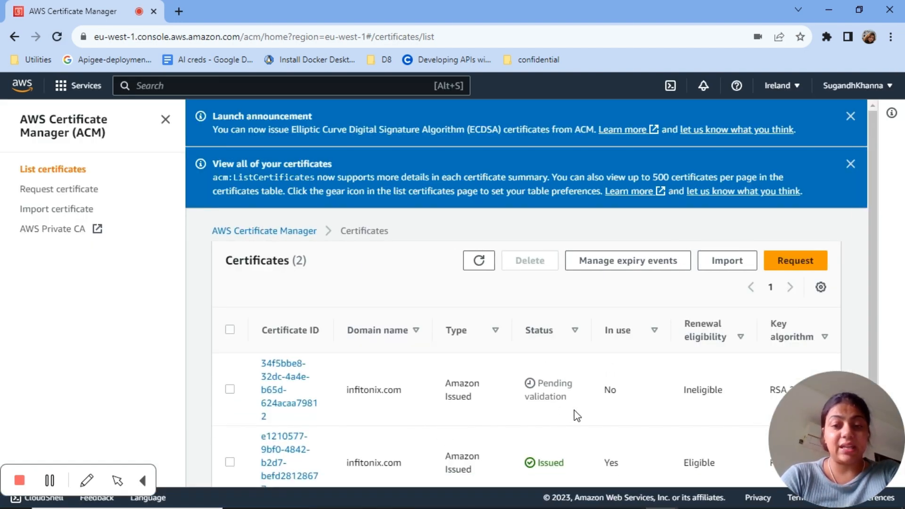
{"action": "scroll", "coordinate": [579, 412], "scroll_direction": "down", "scroll_amount": 1}
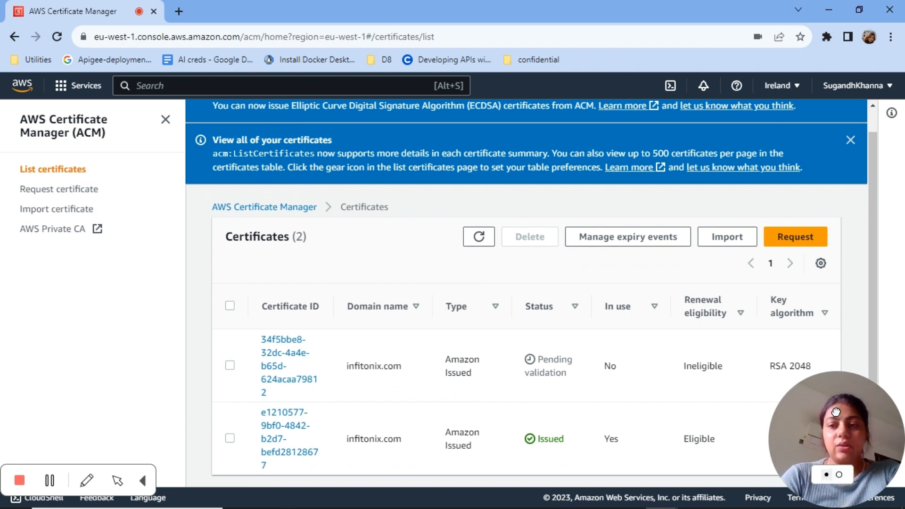
{"action": "left_click_drag", "start_coordinate": [807, 421], "coordinate": [45, 361]}
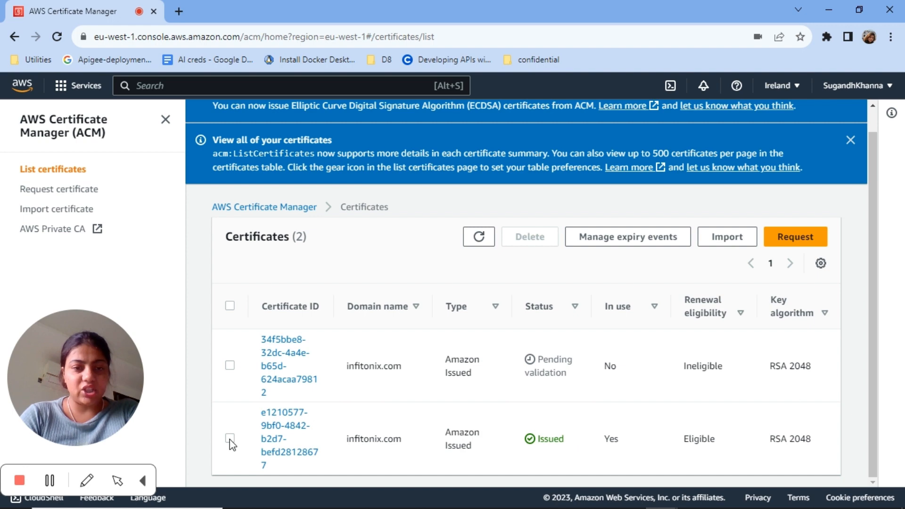
- Open the already issued infitonix.com certificate and examine its status and the CNAME records of its domains
{"action": "left_click", "coordinate": [274, 426]}
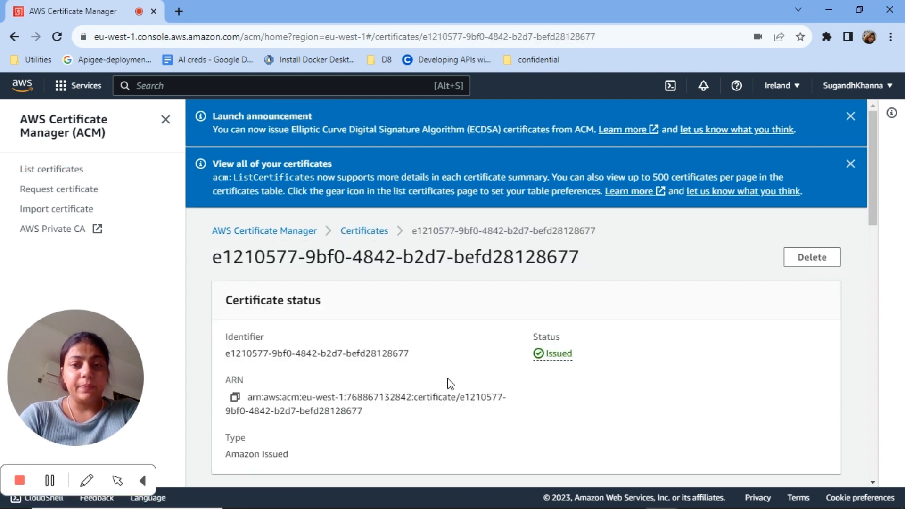
{"action": "scroll", "coordinate": [632, 369], "scroll_direction": "down", "scroll_amount": 5}
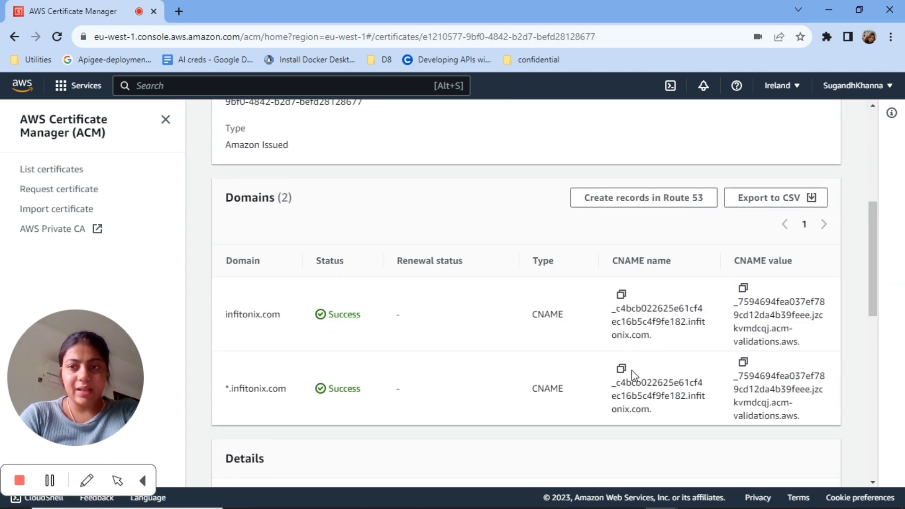
{"action": "scroll", "coordinate": [633, 370], "scroll_direction": "up", "scroll_amount": 5}
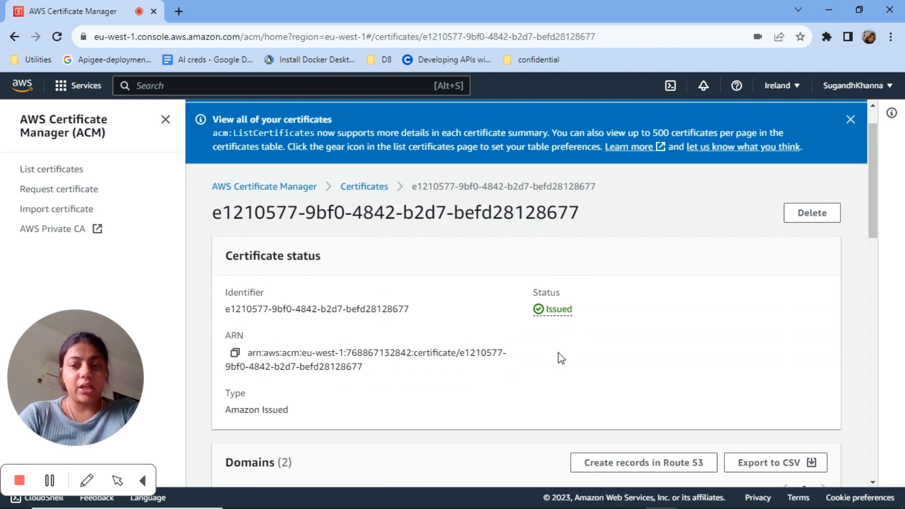
- Search the AWS services for Route 53 and open its console in a new browser tab
{"action": "scroll", "coordinate": [620, 358], "scroll_direction": "down", "scroll_amount": 5}
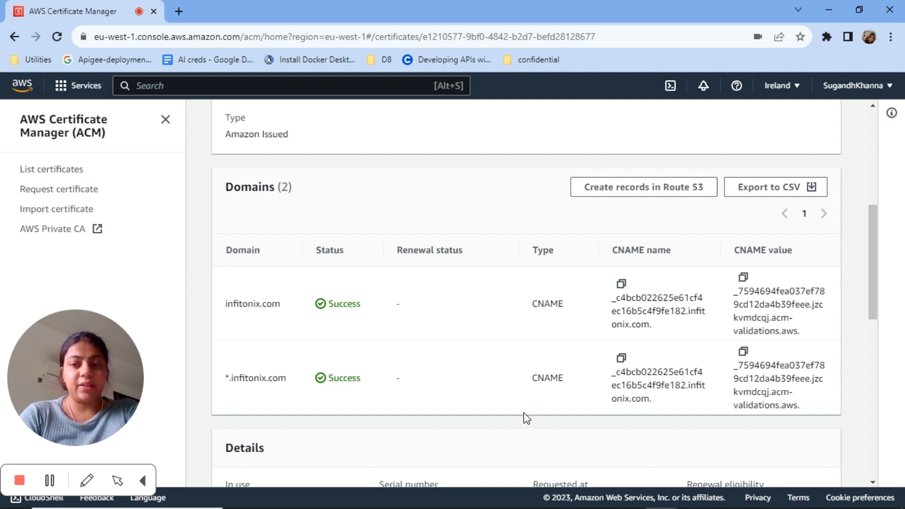
{"action": "scroll", "coordinate": [525, 418], "scroll_direction": "down", "scroll_amount": 5}
{"action": "scroll", "coordinate": [525, 418], "scroll_direction": "up", "scroll_amount": 8}
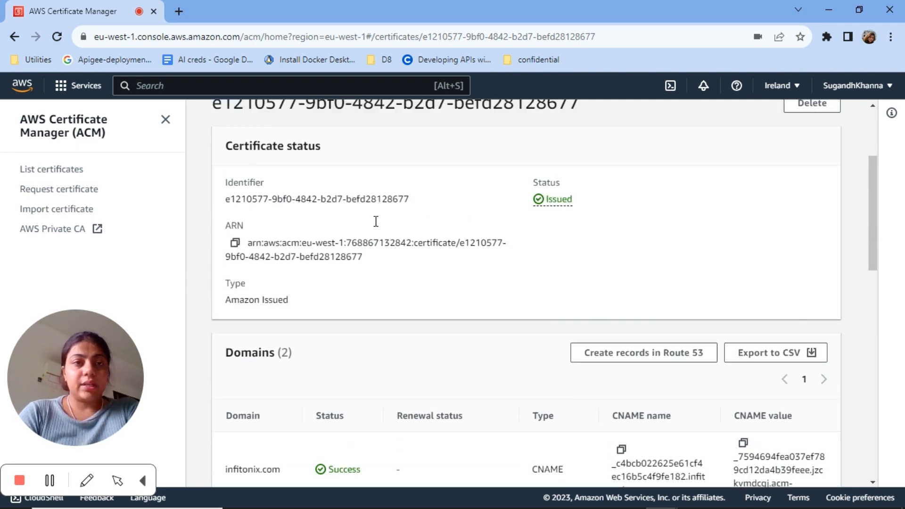
{"action": "left_click", "coordinate": [193, 85]}
{"action": "type", "text": "route"}
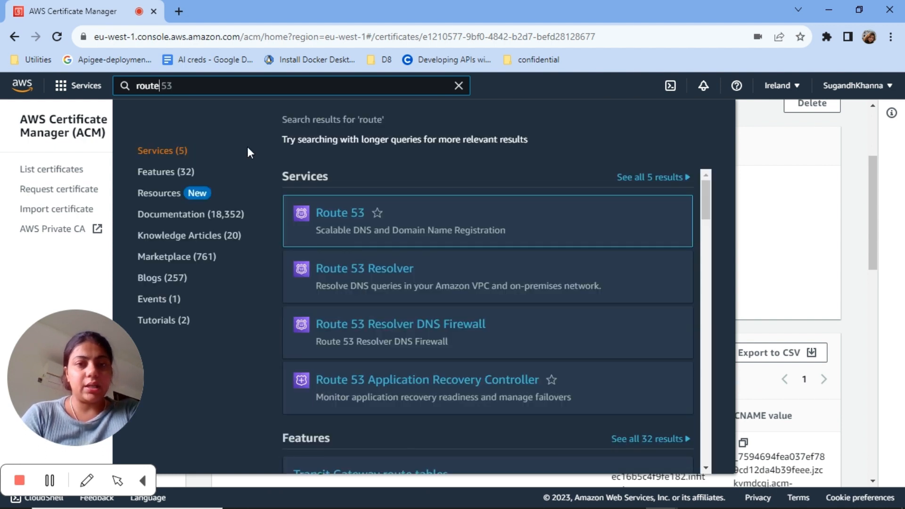
{"action": "right_click", "coordinate": [331, 216]}
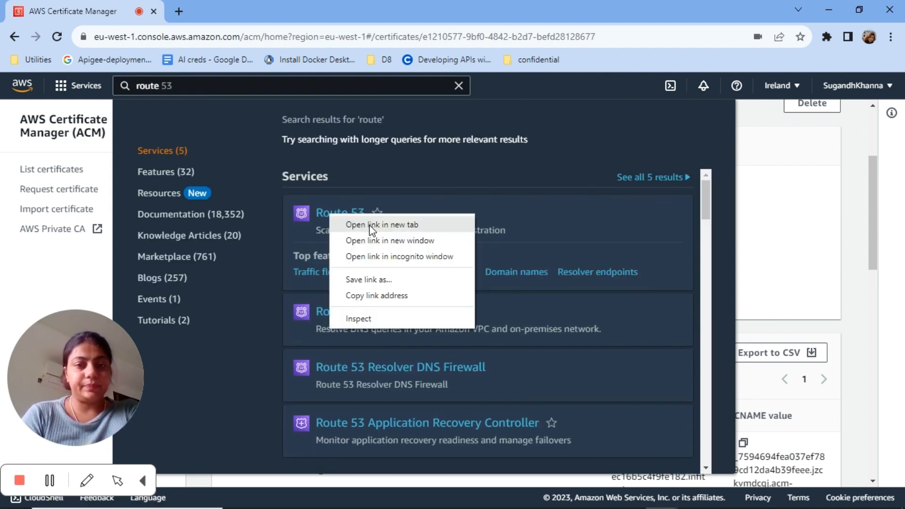
{"action": "left_click", "coordinate": [336, 168]}
{"action": "left_click", "coordinate": [198, 16]}
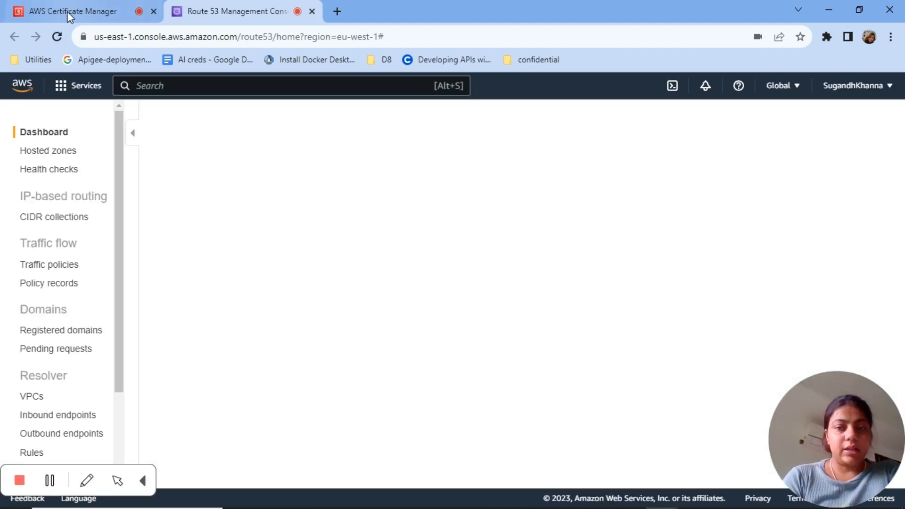
- Return to the in-use certificate in Certificate Manager and copy infitonix.com's CNAME name without its domain suffix
{"action": "left_click", "coordinate": [67, 12]}
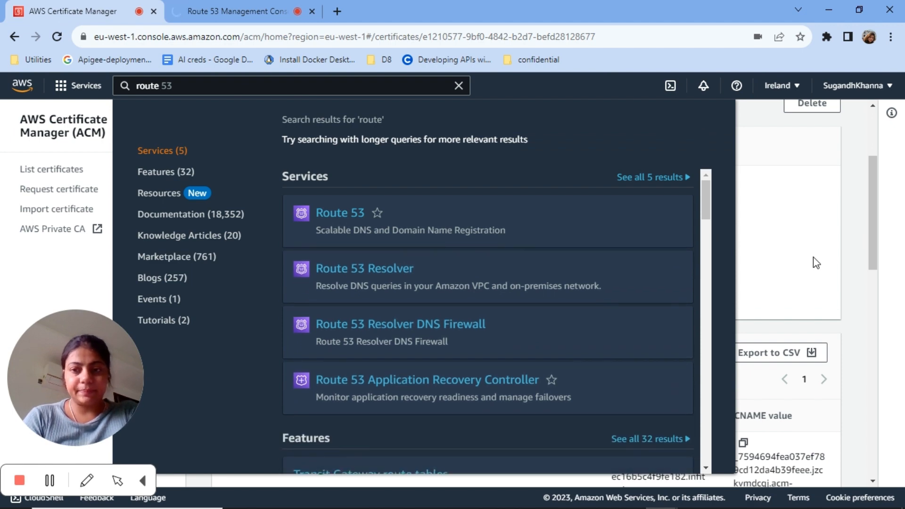
{"action": "left_click", "coordinate": [813, 257]}
{"action": "scroll", "coordinate": [608, 407], "scroll_direction": "down", "scroll_amount": 4}
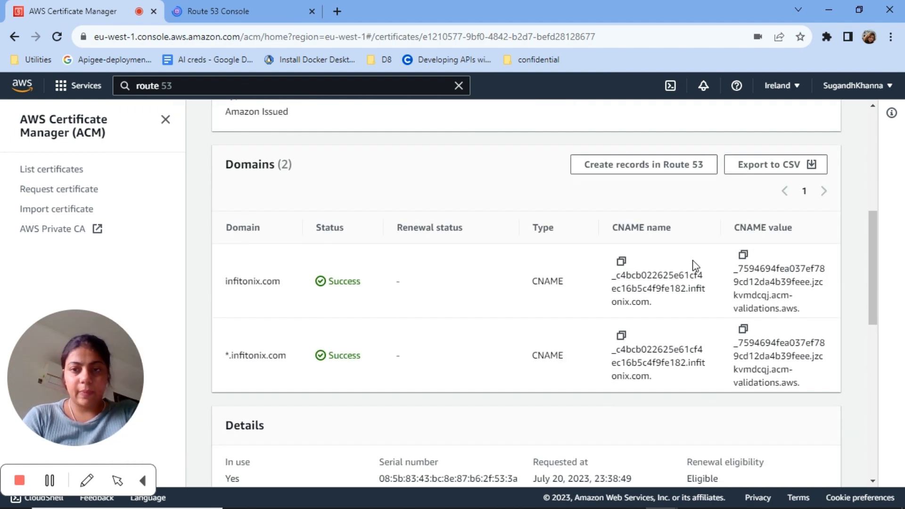
{"action": "double_click", "coordinate": [646, 281]}
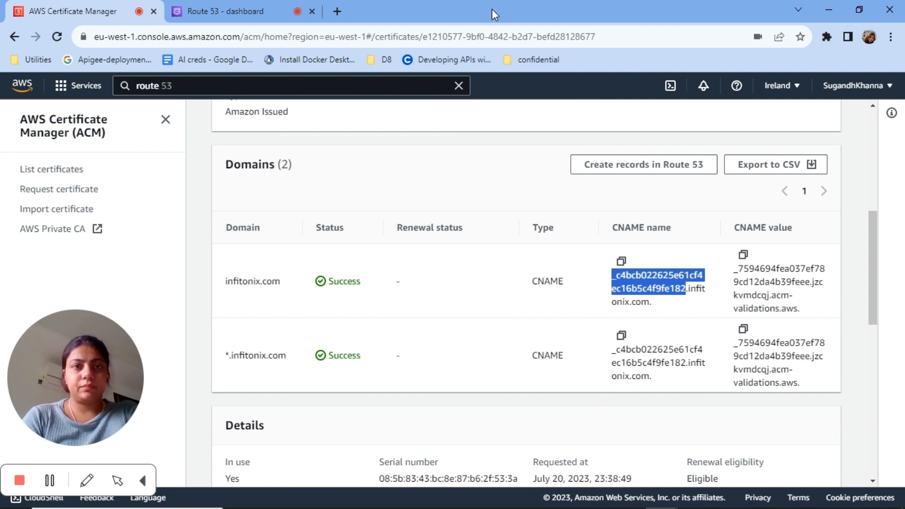
- Switch to Route 53 and open the records of the infitonix.com hosted zone
{"action": "left_click", "coordinate": [207, 14]}
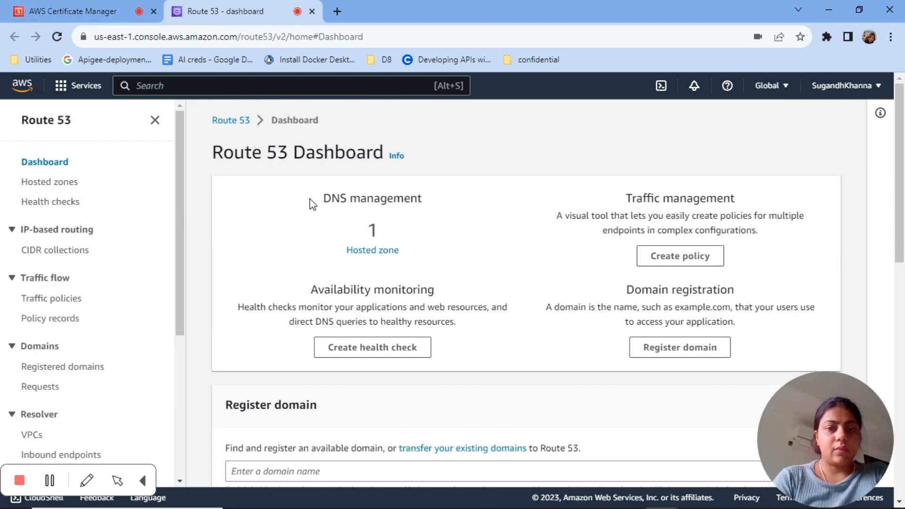
{"action": "left_click", "coordinate": [366, 250]}
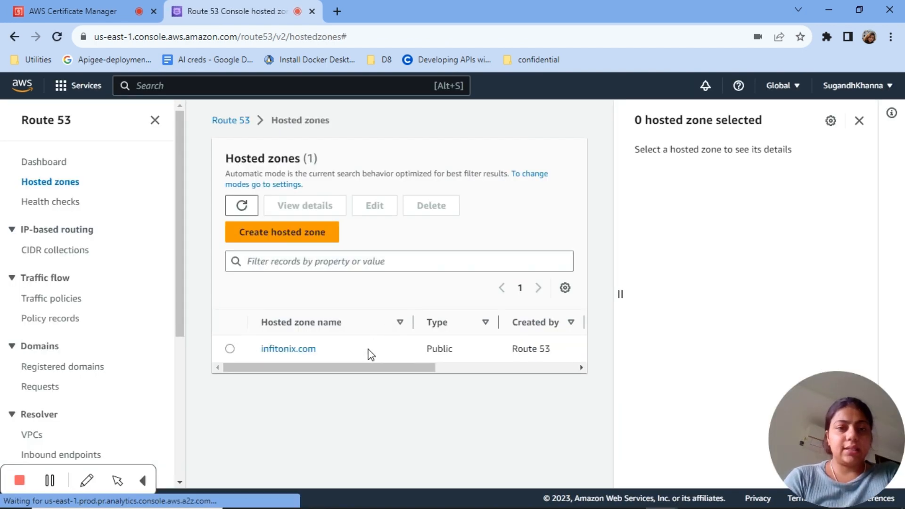
{"action": "left_click", "coordinate": [285, 350]}
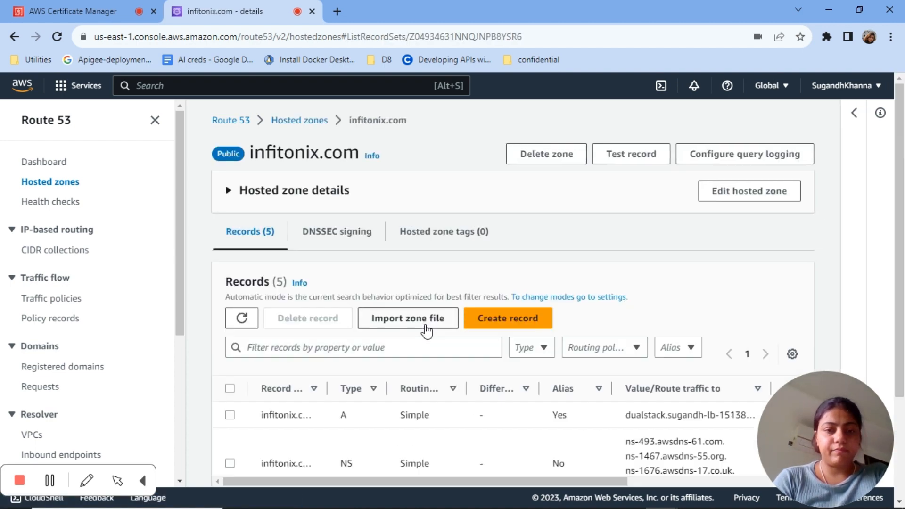
- Find the copied CNAME name among the infitonix.com records and widen the Record name column to read it
{"action": "scroll", "coordinate": [424, 329], "scroll_direction": "down", "scroll_amount": 3}
{"action": "key", "text": "ctrl+f"}
{"action": "key", "text": "ctrl+v"}
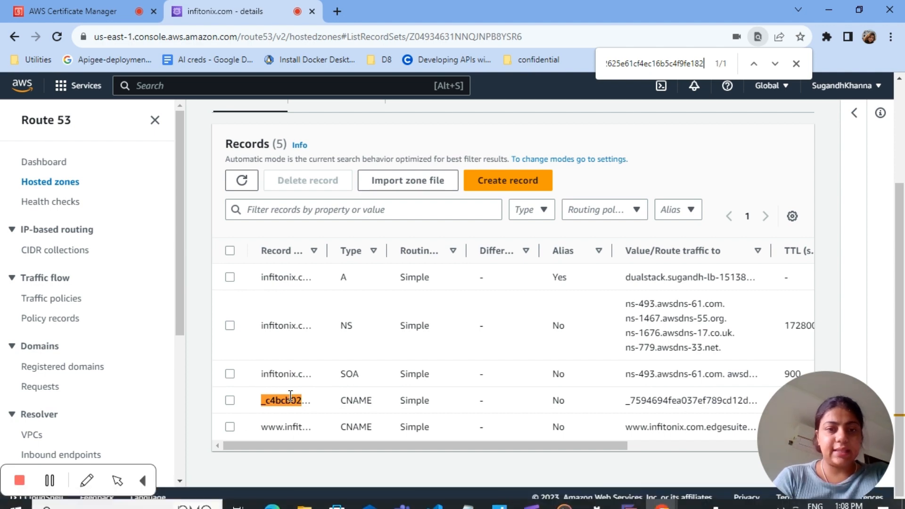
{"action": "left_click_drag", "start_coordinate": [327, 254], "coordinate": [479, 258]}
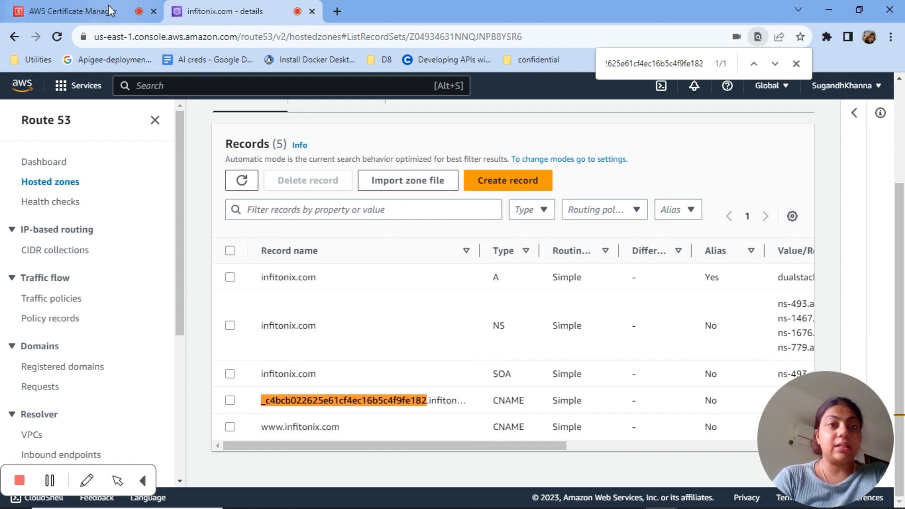
- Go back to the certificates list in Certificate Manager and open the infitonix.com certificate not in use in a new browser tab
{"action": "left_click", "coordinate": [81, 14]}
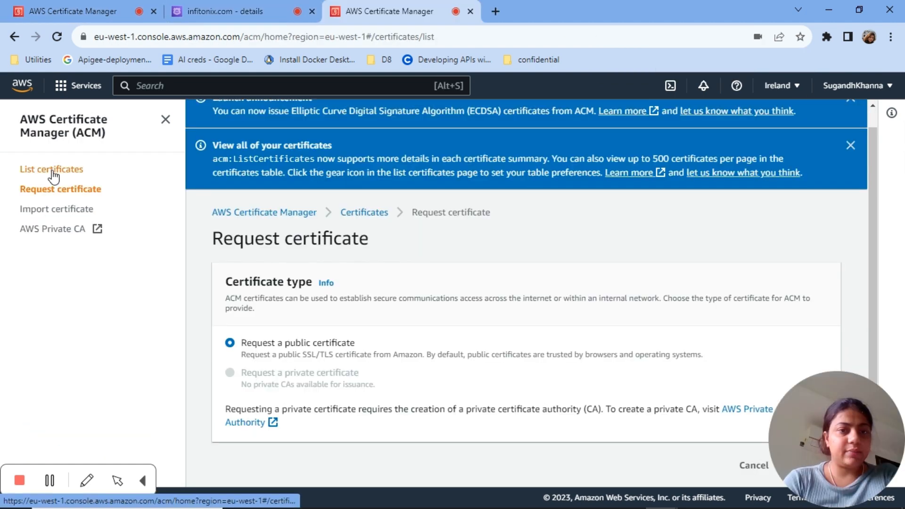
{"action": "left_click", "coordinate": [51, 171]}
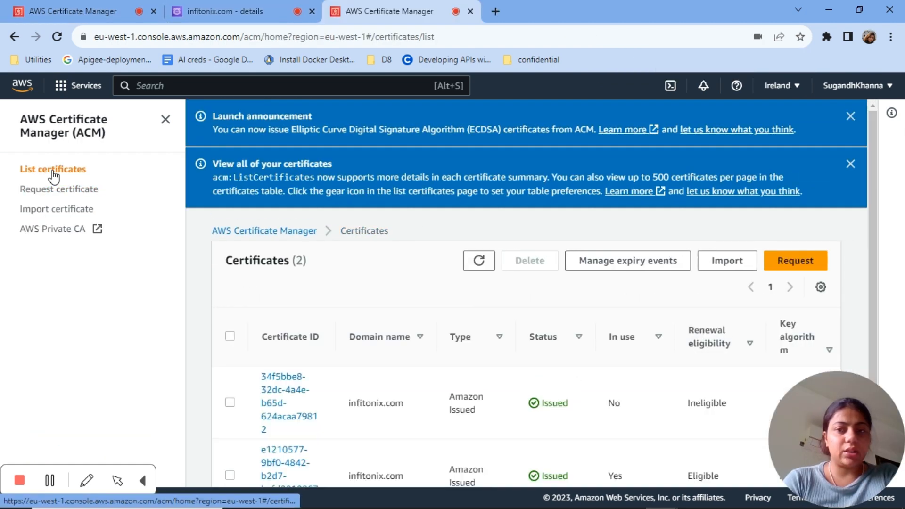
{"action": "scroll", "coordinate": [510, 358], "scroll_direction": "down", "scroll_amount": 1}
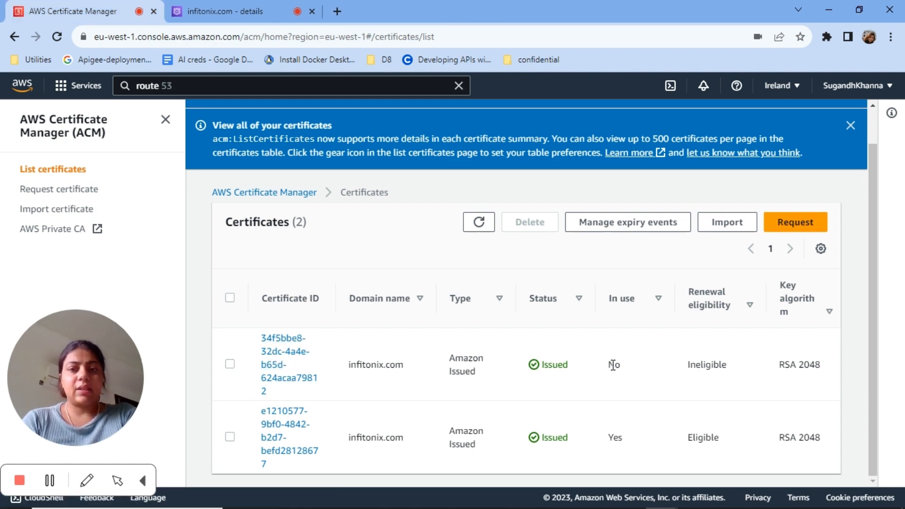
{"action": "right_click", "coordinate": [294, 353]}
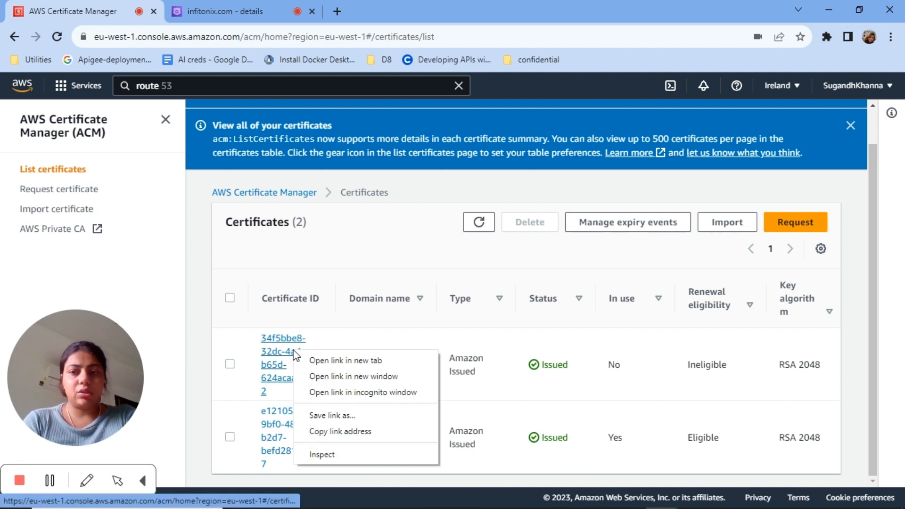
{"action": "left_click", "coordinate": [311, 361]}
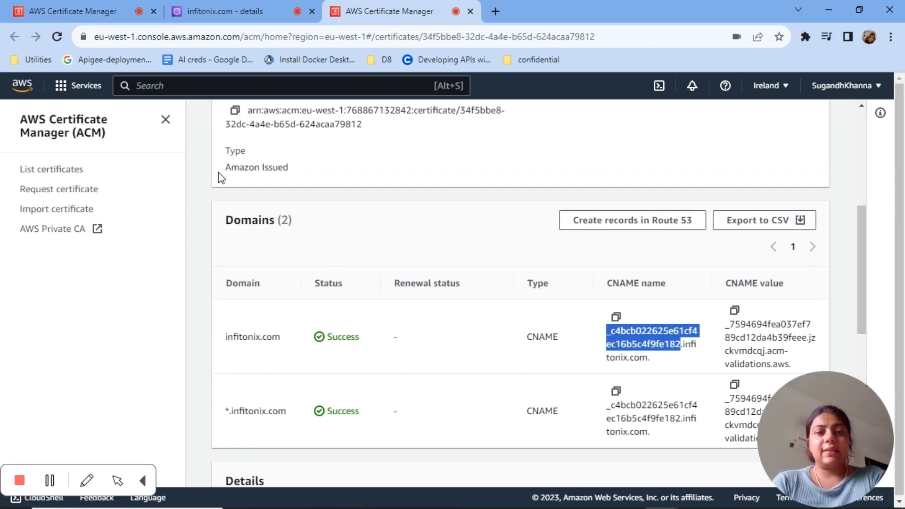
- Reopen the unused infitonix.com certificate from the list and compare its CNAME name with the CNAME record in the Route 53 hosted zone
{"action": "left_click", "coordinate": [52, 174]}
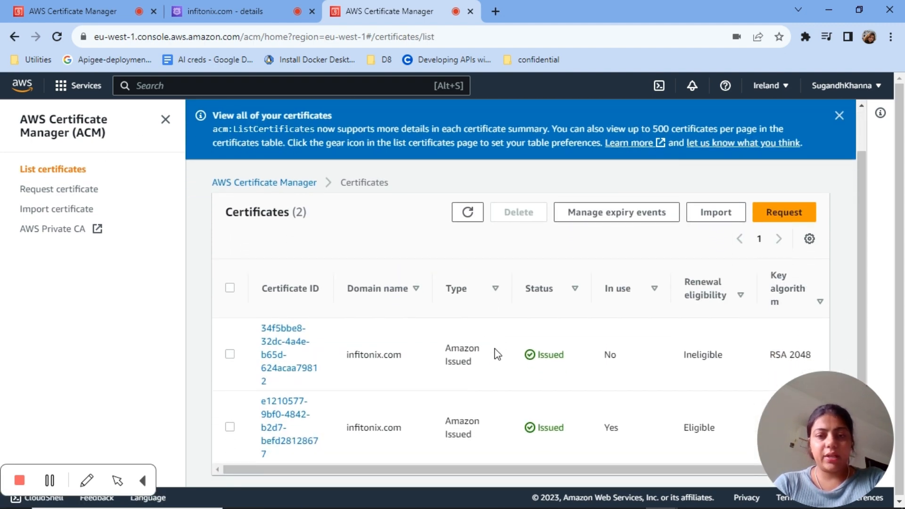
{"action": "left_click", "coordinate": [273, 357]}
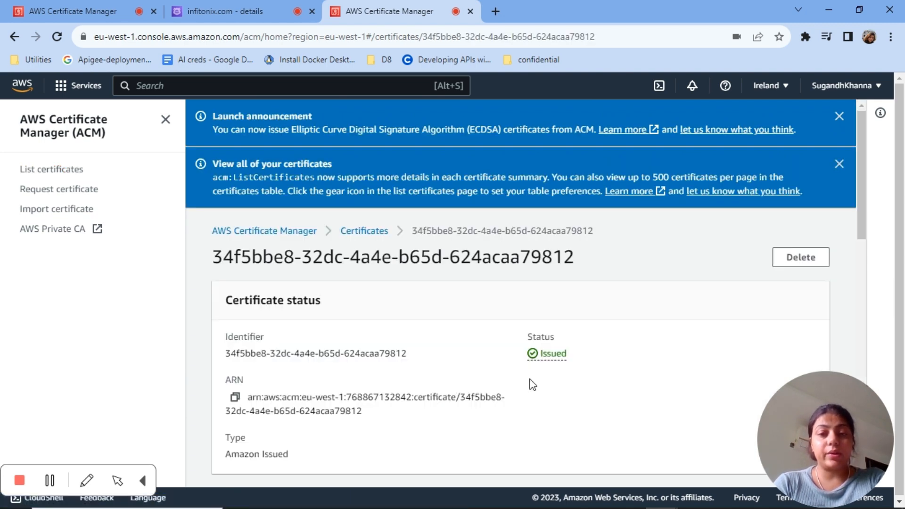
{"action": "scroll", "coordinate": [532, 385], "scroll_direction": "down", "scroll_amount": 8}
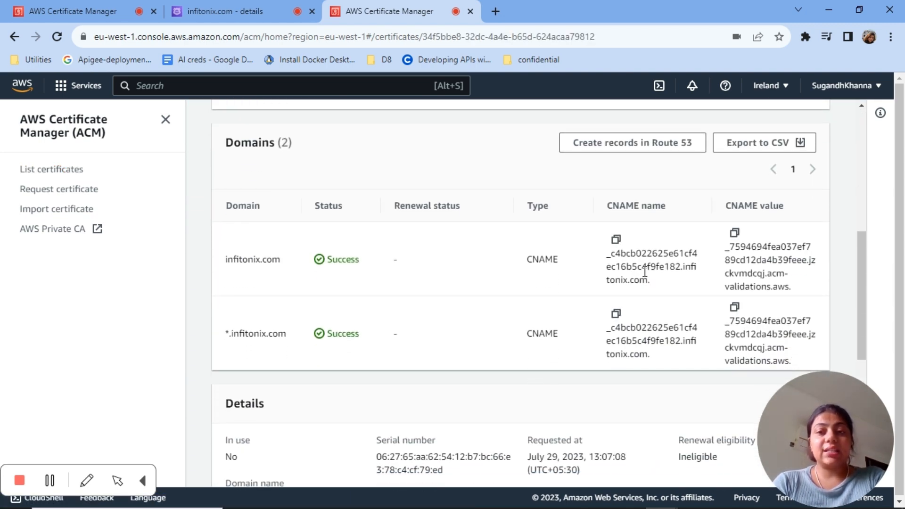
{"action": "left_click_drag", "start_coordinate": [660, 265], "coordinate": [615, 254]}
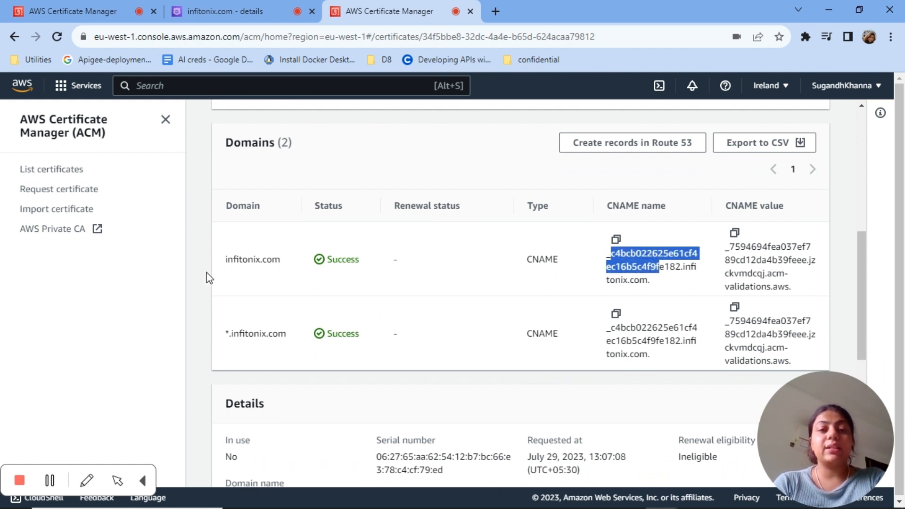
{"action": "left_click", "coordinate": [663, 260]}
{"action": "left_click_drag", "start_coordinate": [680, 266], "coordinate": [613, 253]}
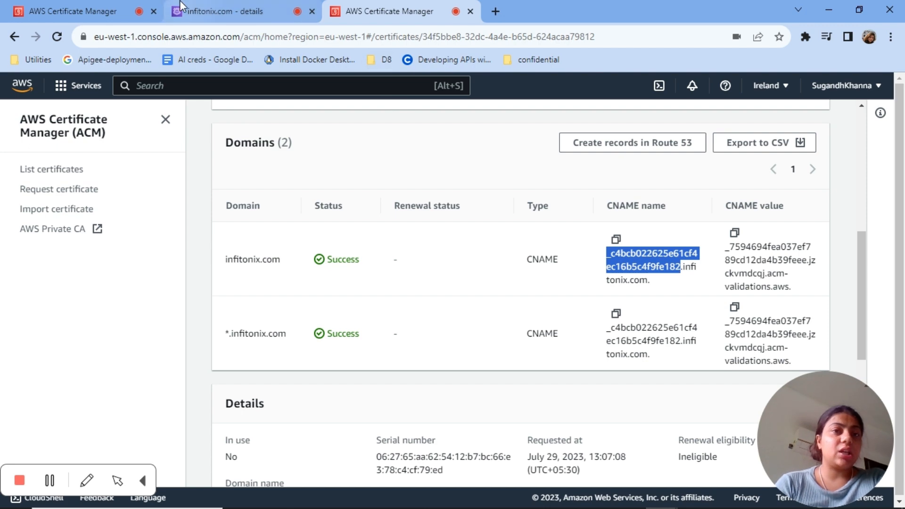
{"action": "left_click", "coordinate": [224, 10]}
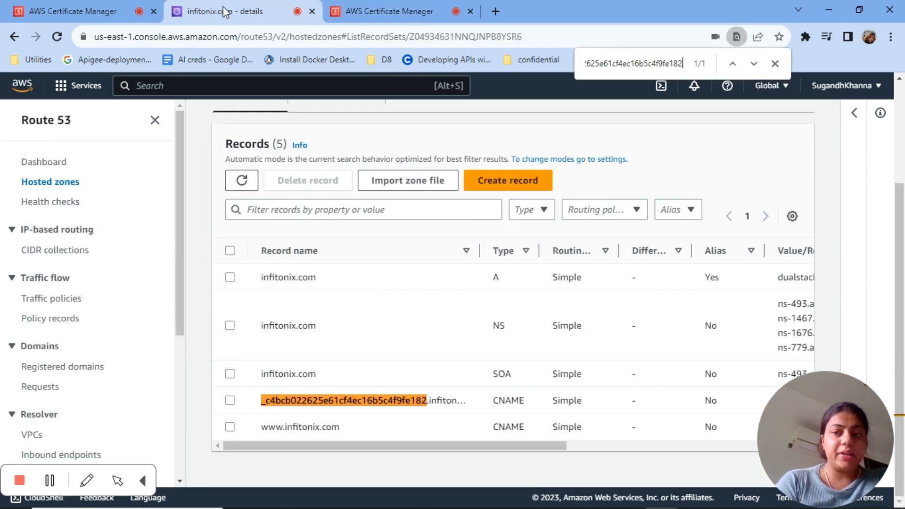
- Delete the infitonix.com certificate that is not in use from the certificates list, confirming with the word "delete"
{"action": "left_click", "coordinate": [359, 11]}
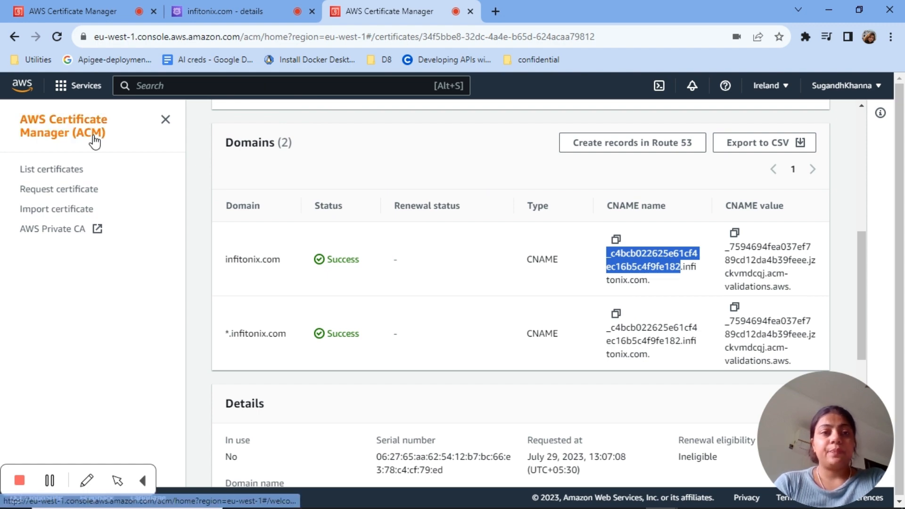
{"action": "left_click", "coordinate": [53, 171]}
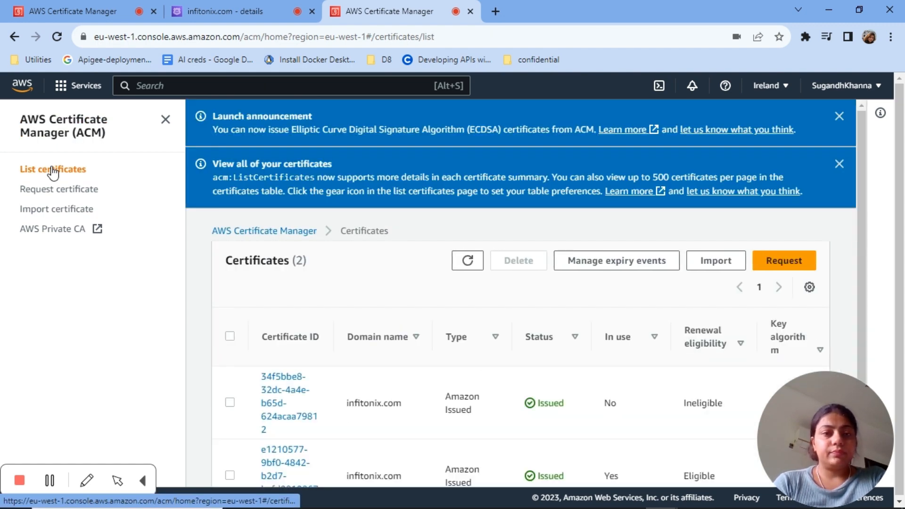
{"action": "scroll", "coordinate": [451, 355], "scroll_direction": "down", "scroll_amount": 1}
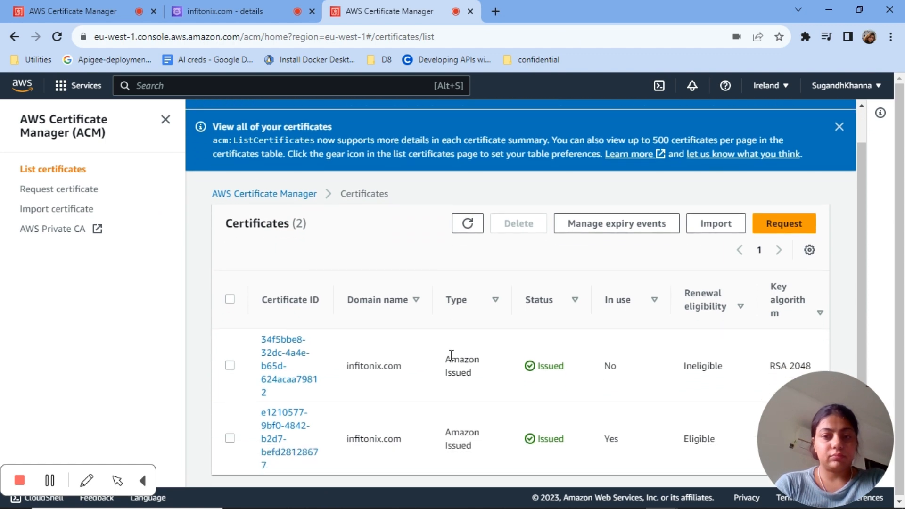
{"action": "left_click", "coordinate": [230, 366]}
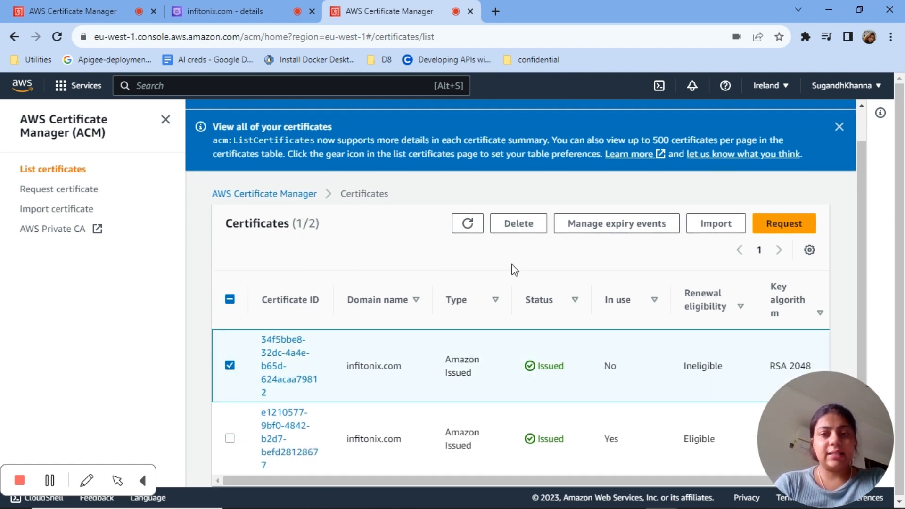
{"action": "left_click", "coordinate": [527, 230]}
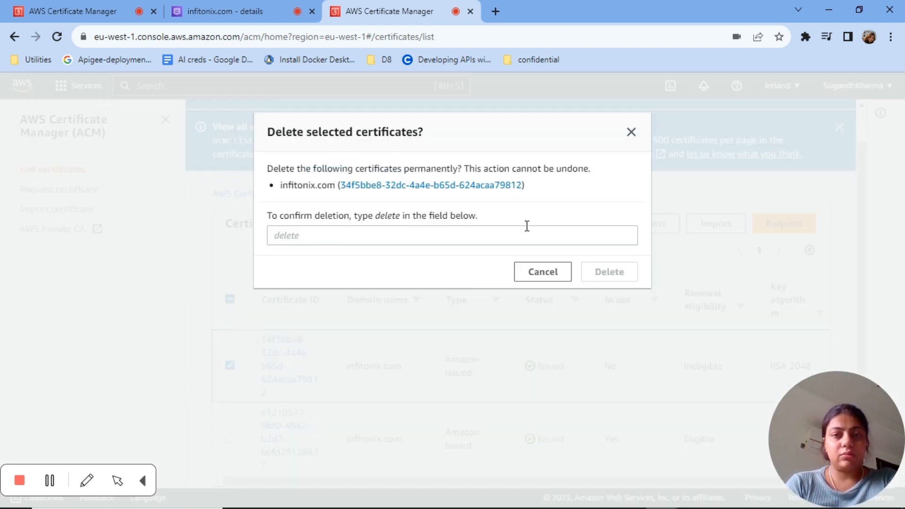
{"action": "left_click", "coordinate": [474, 235]}
{"action": "type", "text": "delete"}
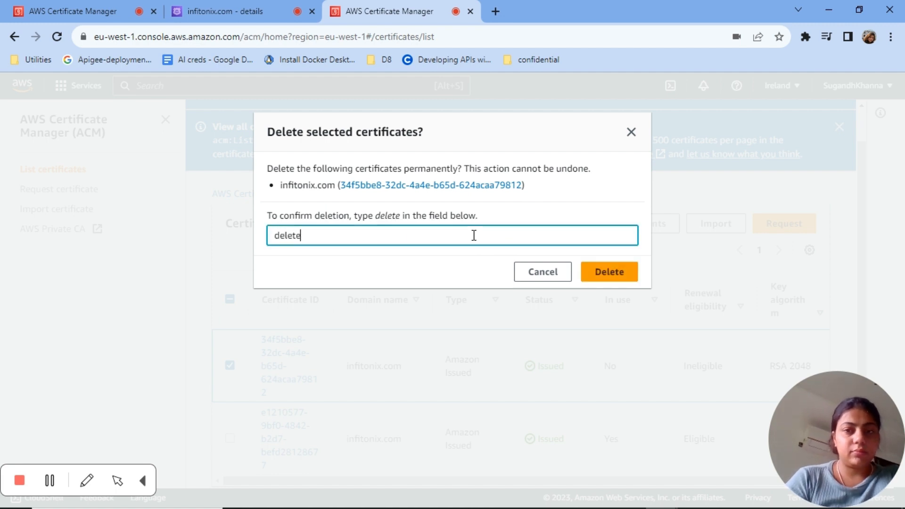
{"action": "left_click", "coordinate": [609, 278]}
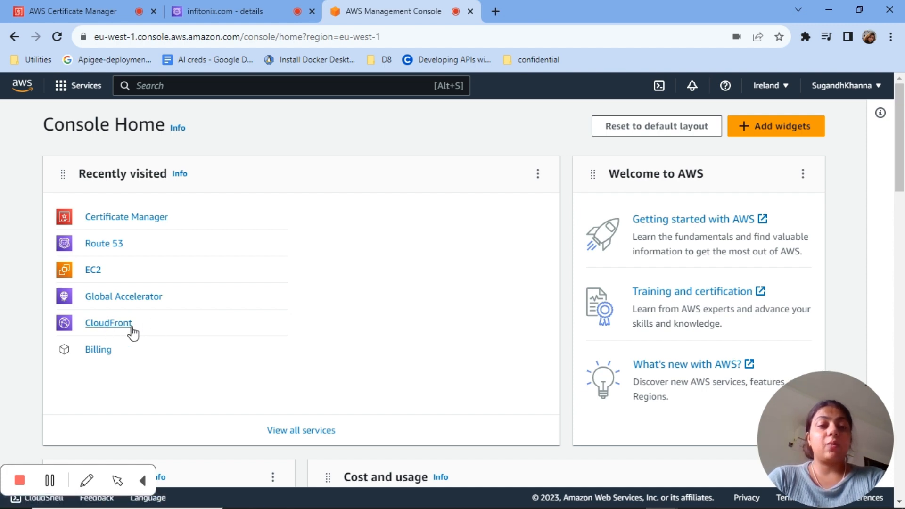
- Search the AWS services for "load balancer" and open the EC2 Load balancers page
{"action": "left_click", "coordinate": [248, 86]}
{"action": "type", "text": "load"}
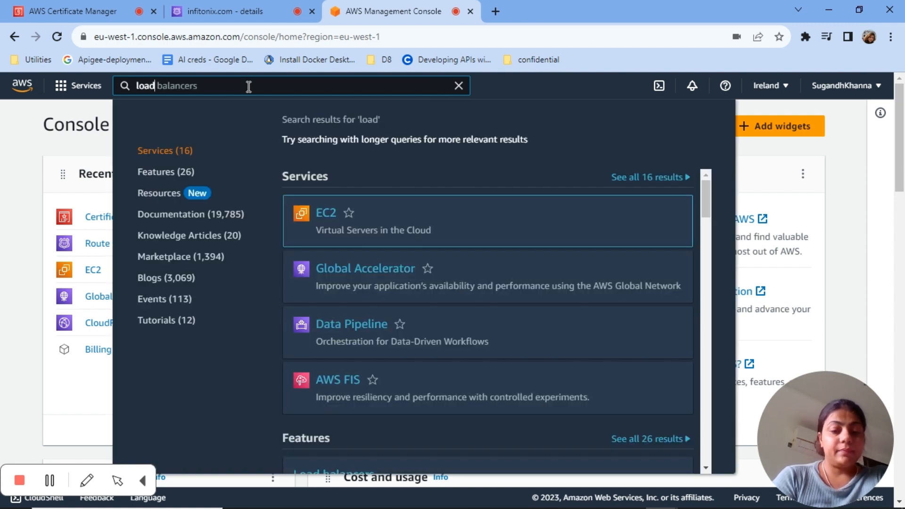
{"action": "type", "text": " balancer"}
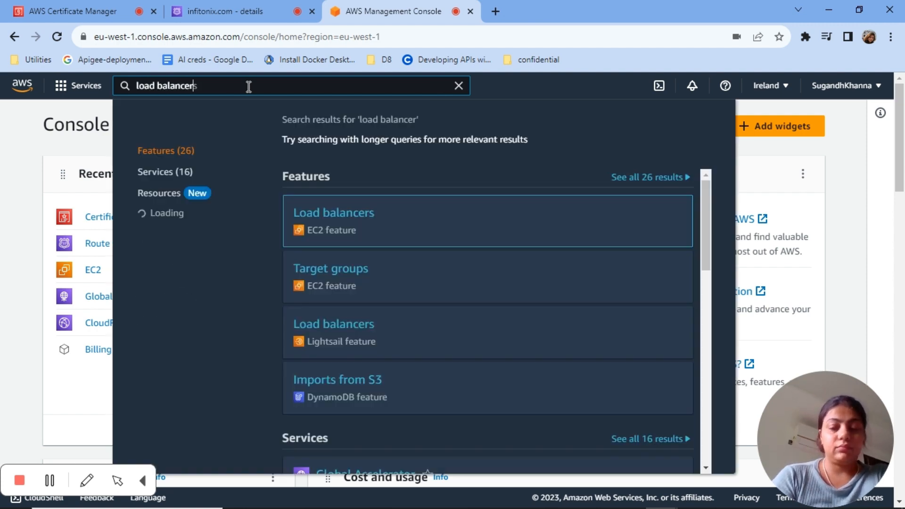
{"action": "key", "text": "Return"}
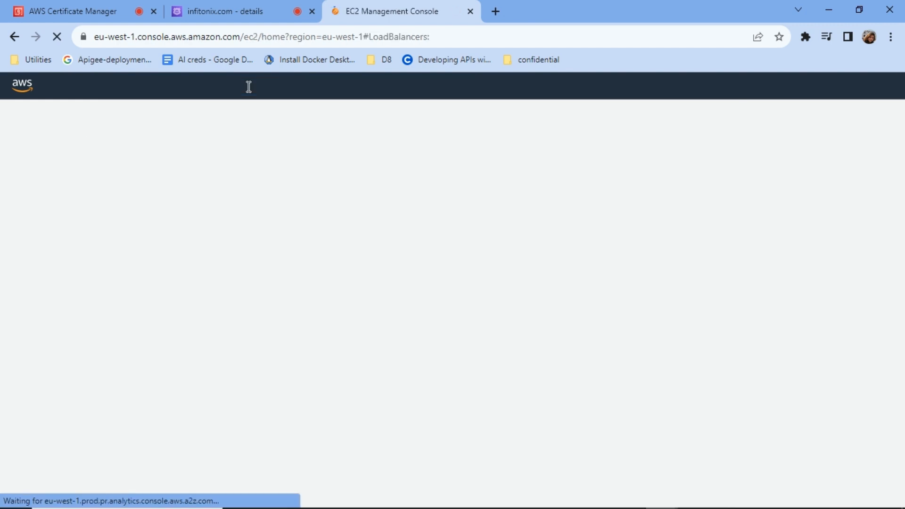